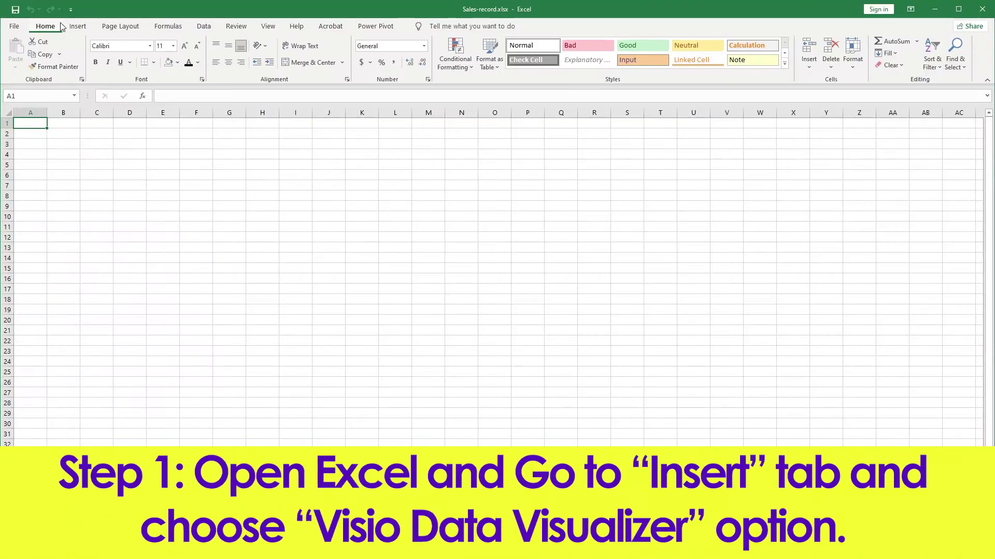
# - Switch the Excel ribbon to the Insert tab on the blank sheet
pyautogui.click(78, 27)
pyautogui.click(77, 26)
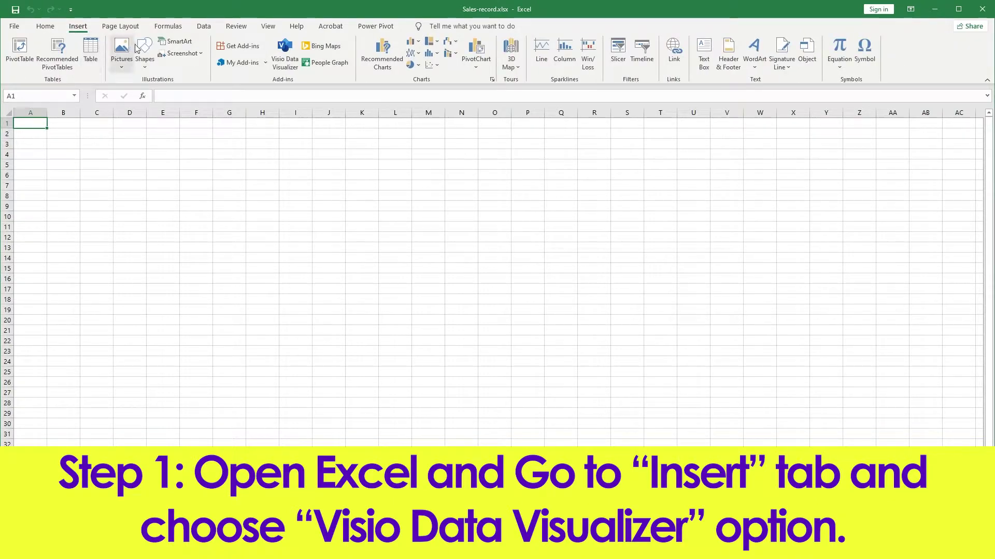
# - Add the Visio Data Visualizer without signing in and create an Organization Chart in the Hybrid layout
pyautogui.click(287, 61)
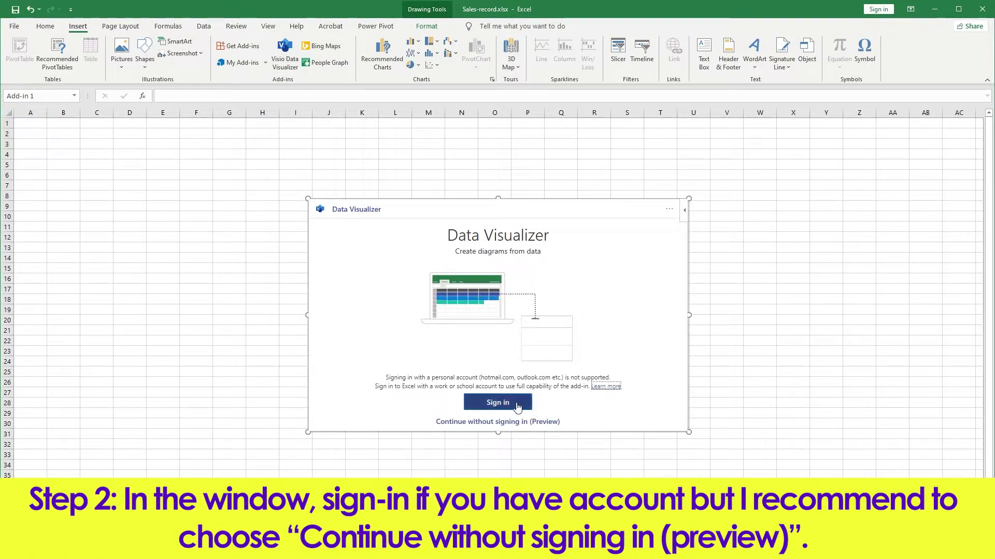
pyautogui.click(502, 423)
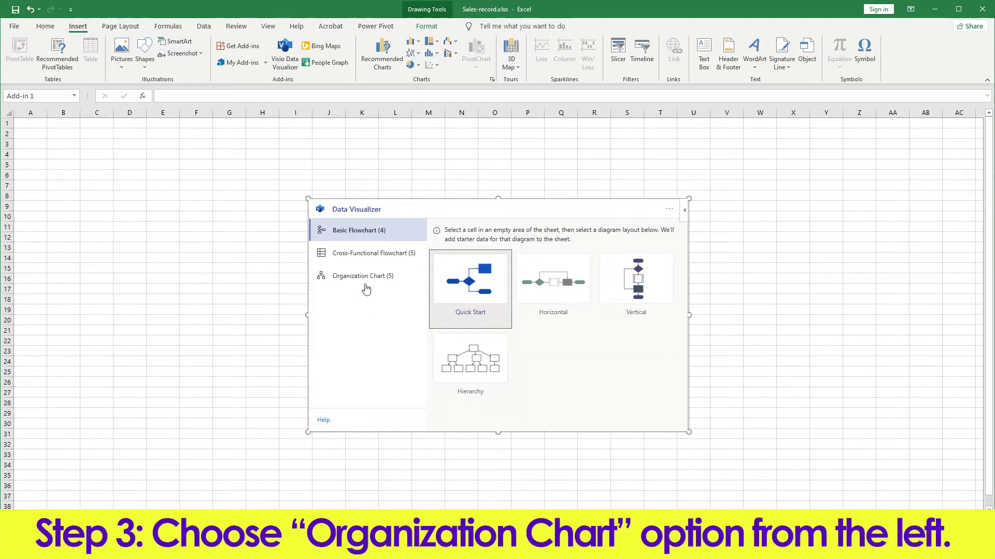
pyautogui.click(366, 279)
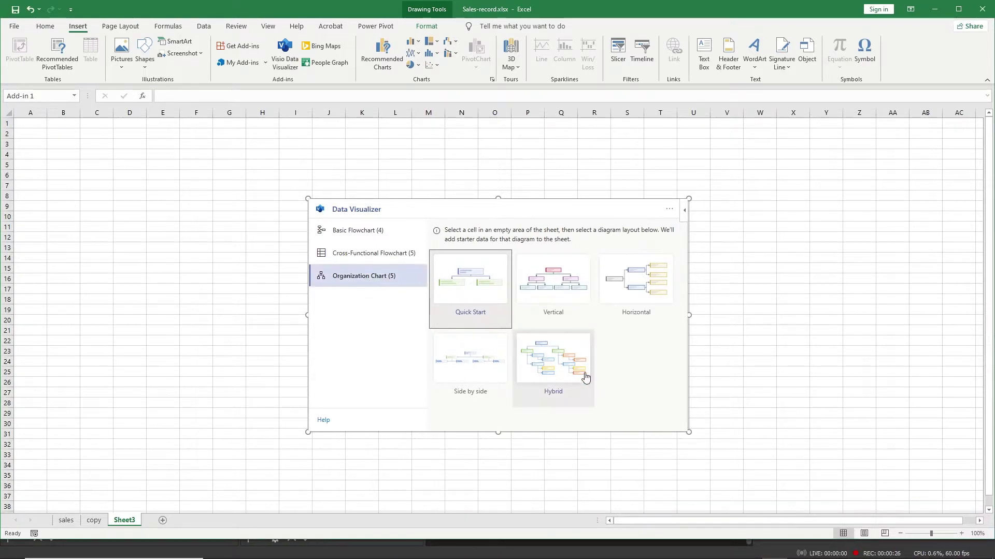
pyautogui.click(560, 369)
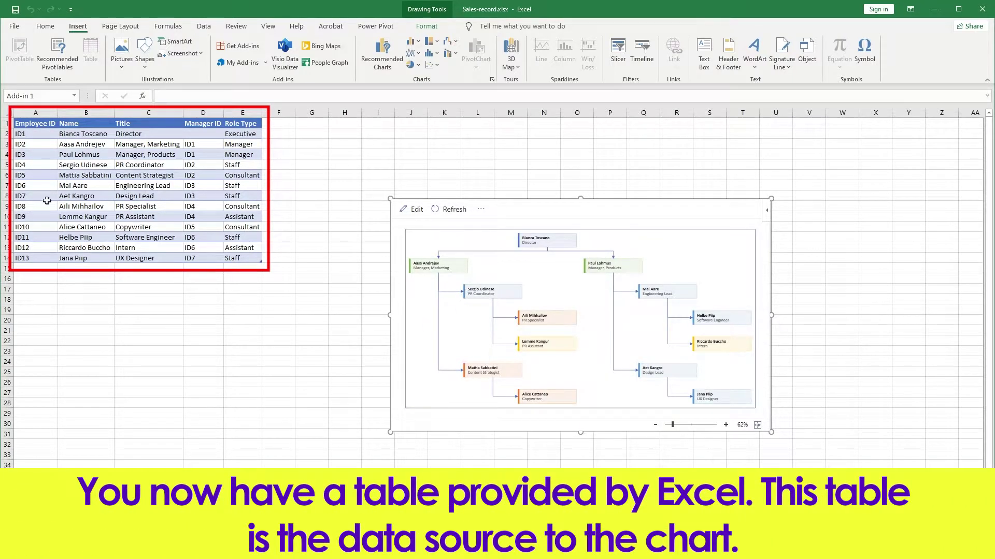
# - Drag the table's fill handle down to row 24, past the AutoFill warning, and fill A15:A24 with ID14–ID23
pyautogui.click(41, 146)
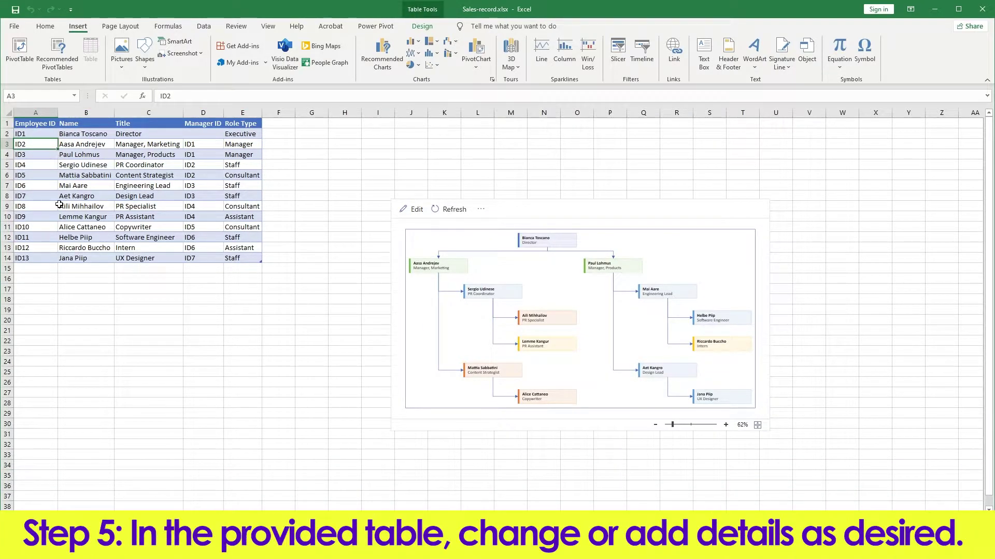
pyautogui.click(85, 146)
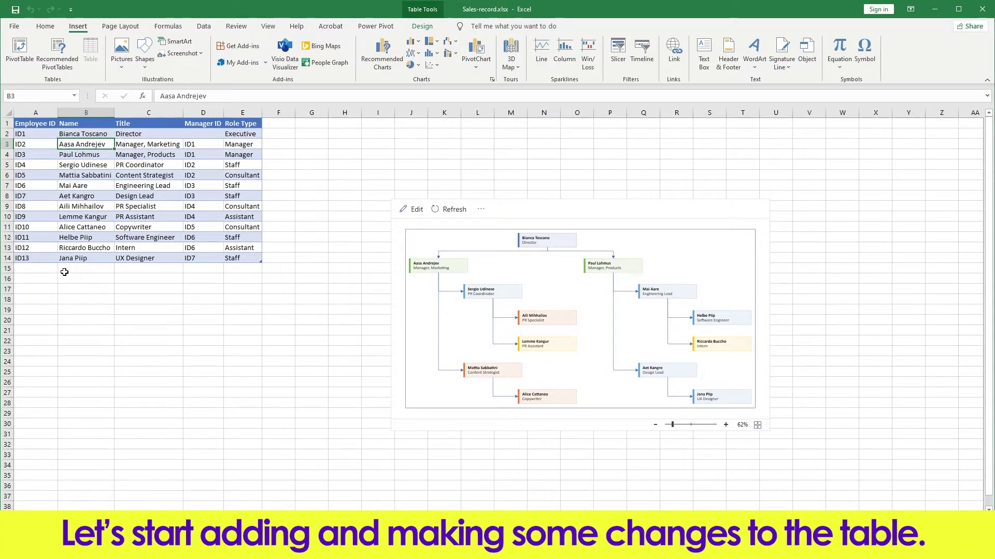
pyautogui.hotkey('ctrl', 'a')
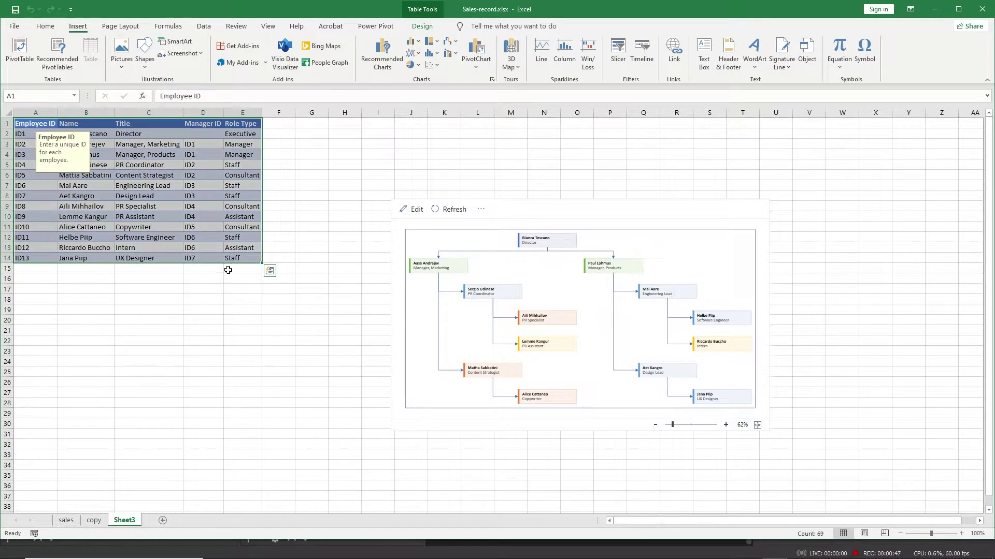
pyautogui.moveTo(261, 263); pyautogui.dragTo(261, 355)
pyautogui.click(501, 314)
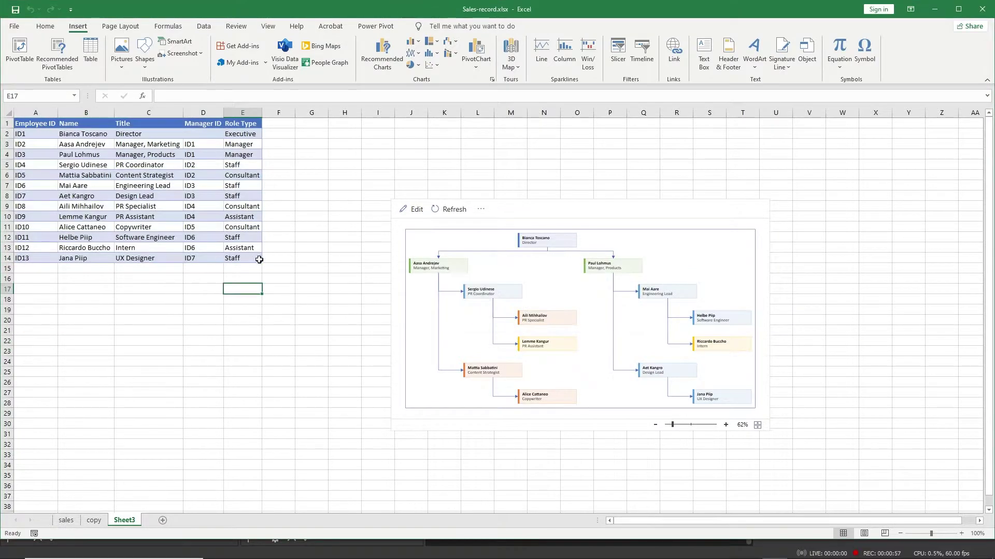
pyautogui.moveTo(261, 263); pyautogui.dragTo(262, 364)
pyautogui.click(35, 266)
pyautogui.moveTo(38, 253); pyautogui.dragTo(57, 364)
pyautogui.click(75, 267)
# - Enter the names of the first five new employees in B15:B19
pyautogui.write('Jo')
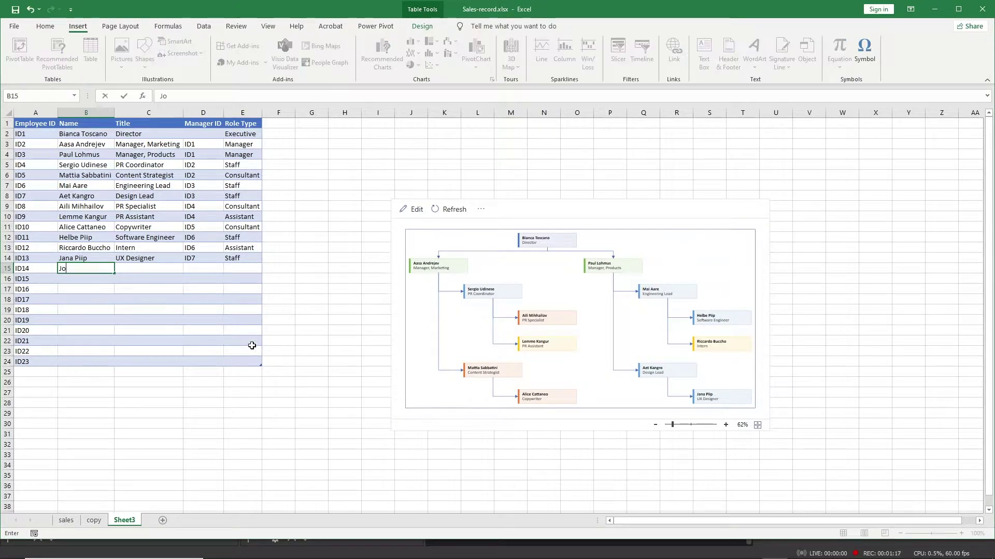
pyautogui.write('hn Doe')
pyautogui.press('Return')
pyautogui.write('Marie Williams')
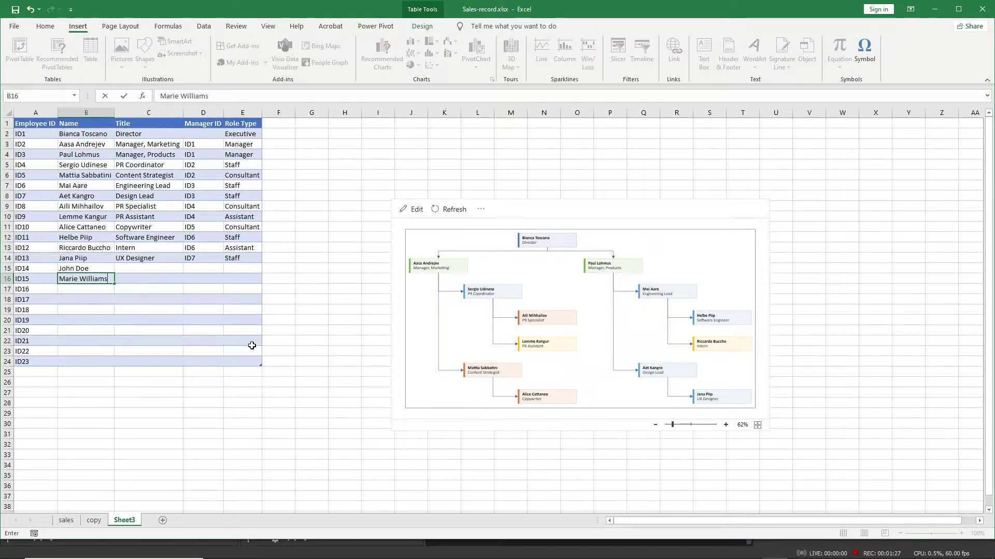
pyautogui.press('Return')
pyautogui.write('Katie Bishop')
pyautogui.press('Return')
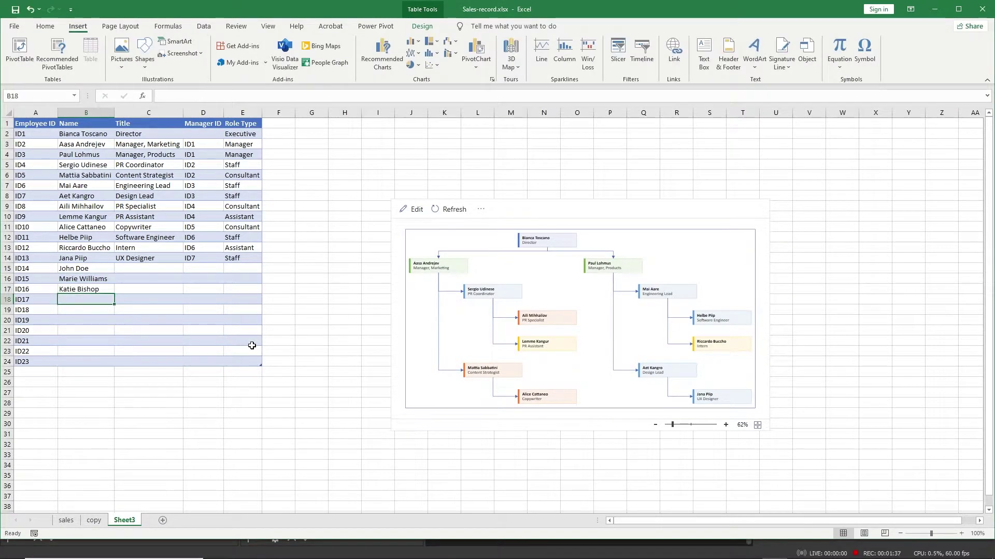
pyautogui.write('Sarah Parker')
pyautogui.press('Return')
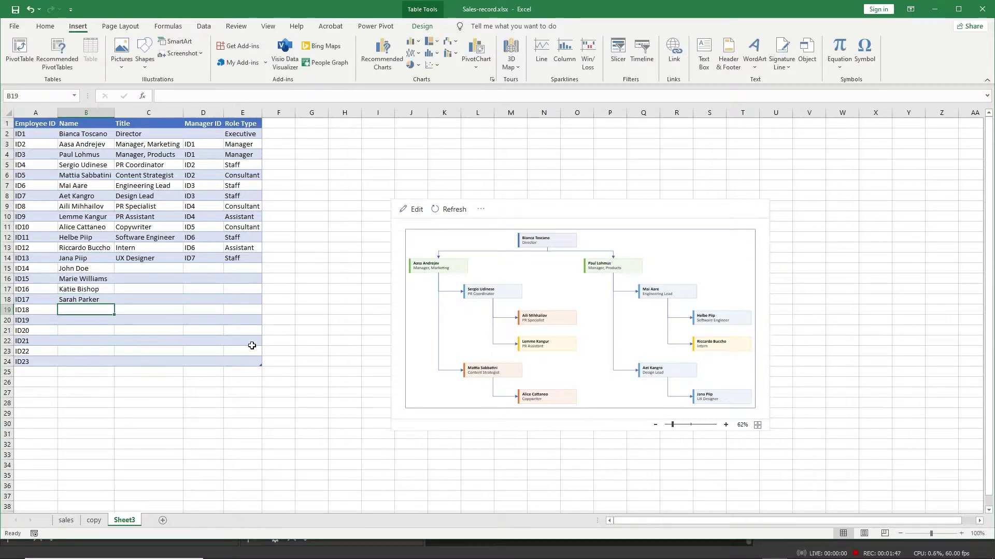
pyautogui.write('Thomas Tu')
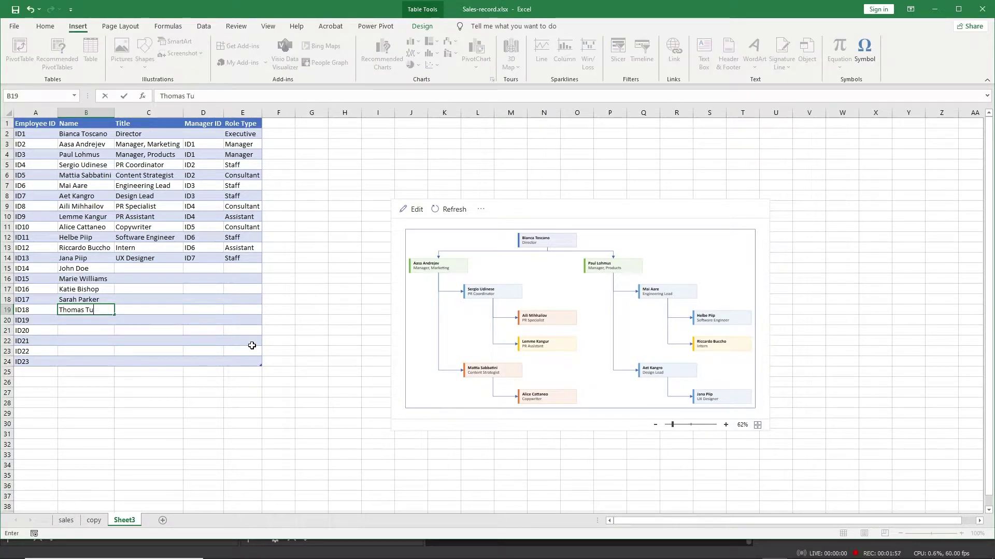
pyautogui.write('chel')
pyautogui.press('Return')
# - Enter the remaining five names in B20:B24, correcting the misspelled surname in B22
pyautogui.write('Jurgen Klopp')
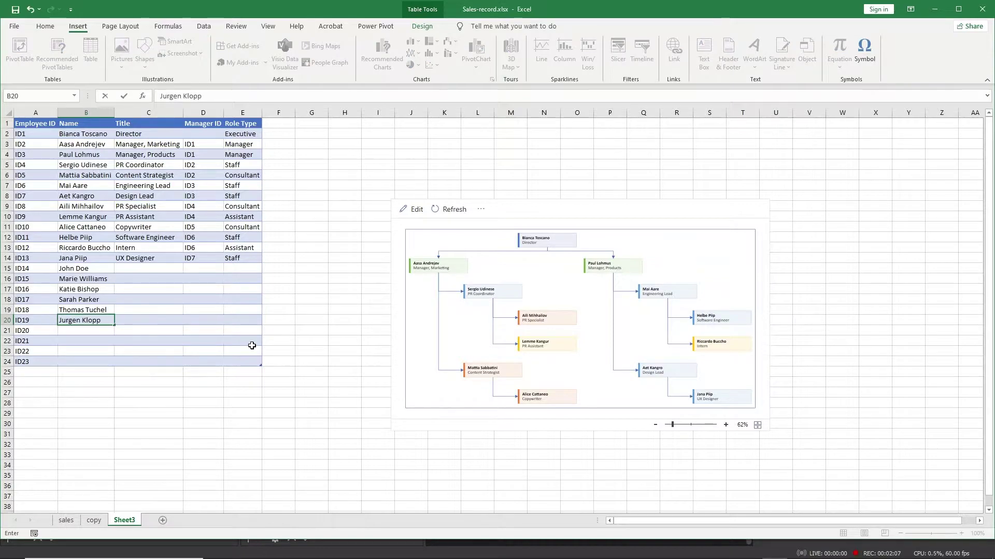
pyautogui.press('Return')
pyautogui.write('Alex Scot')
pyautogui.press('Return')
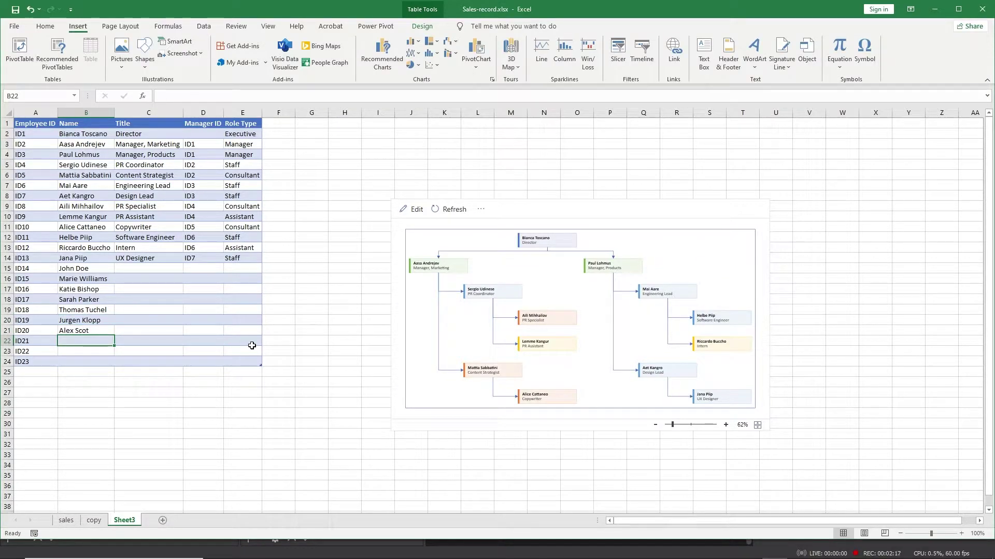
pyautogui.write('Seren')
pyautogui.press('BackSpace')
pyautogui.press('BackSpace')
pyautogui.press('BackSpace')
pyautogui.write('liams')
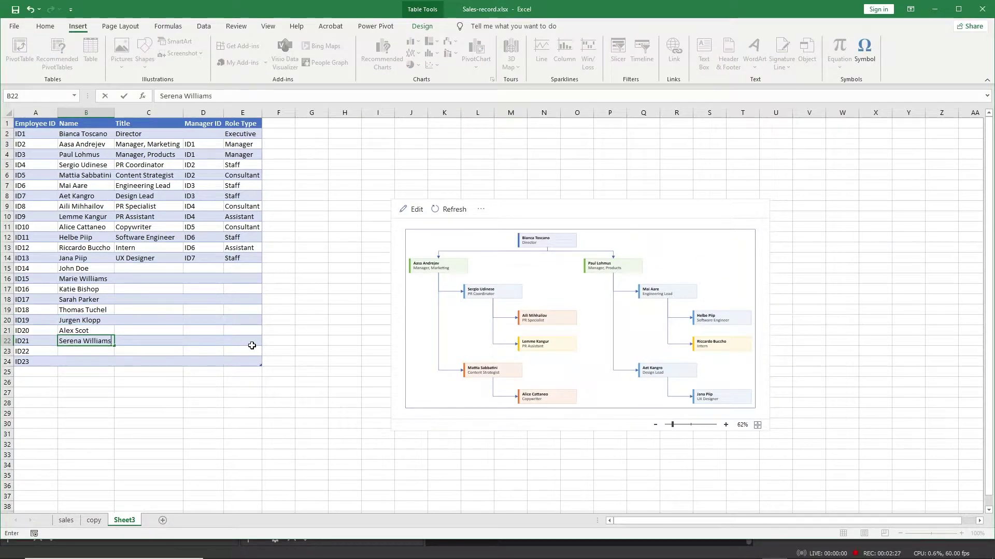
pyautogui.press('Return')
pyautogui.write('Tom ')
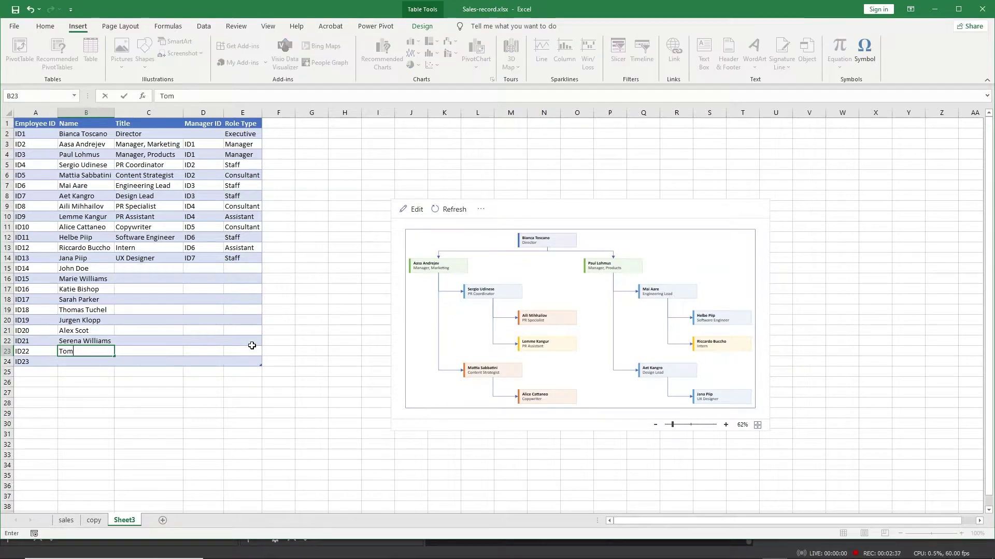
pyautogui.write('Sniper')
pyautogui.press('Return')
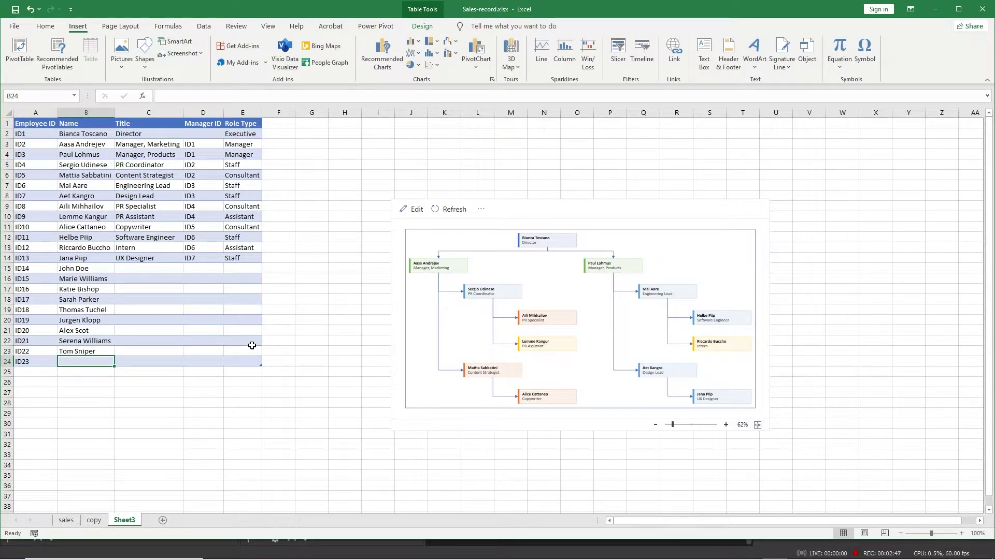
pyautogui.write('Kevin Peterson')
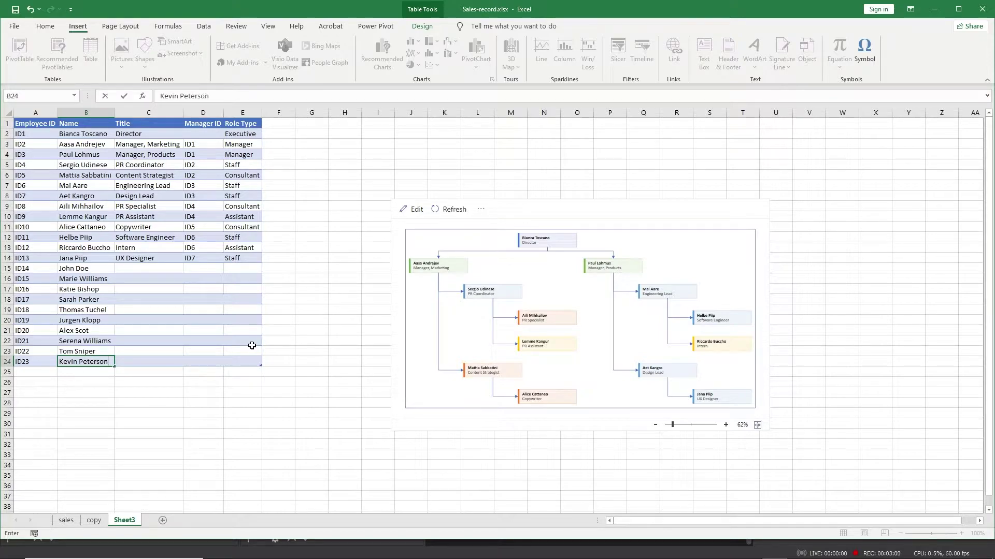
pyautogui.click(148, 134)
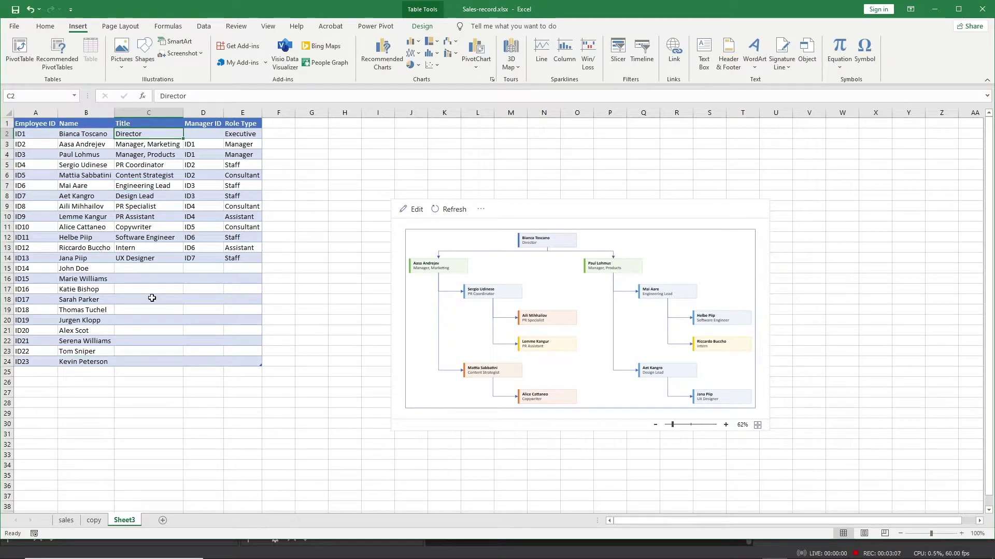
# - Set C2 to CEO and move the titles from C5:C14 down to C15:C24
pyautogui.write('CEO')
pyautogui.press('Return')
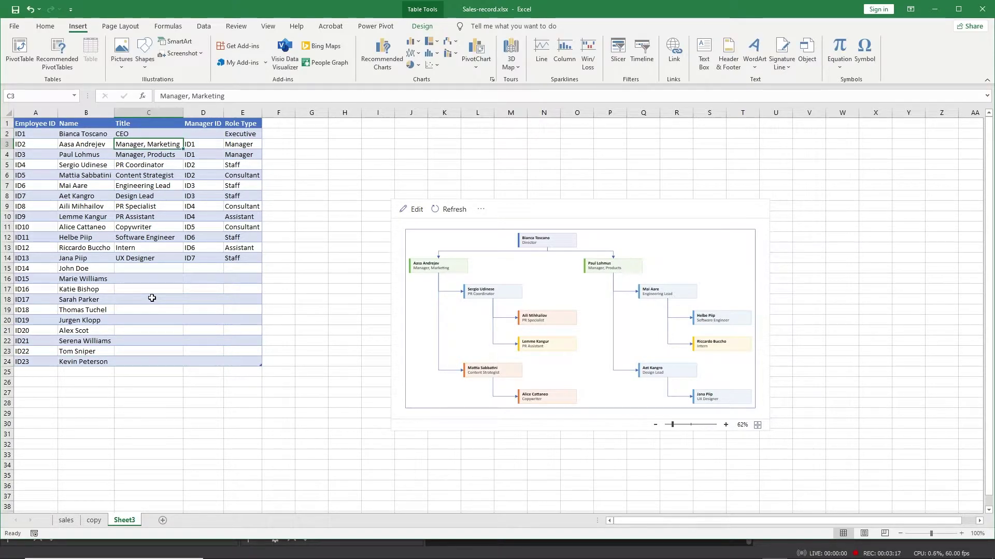
pyautogui.moveTo(147, 165); pyautogui.dragTo(147, 257)
pyautogui.hotkey('ctrl', 'c')
pyautogui.click(147, 268)
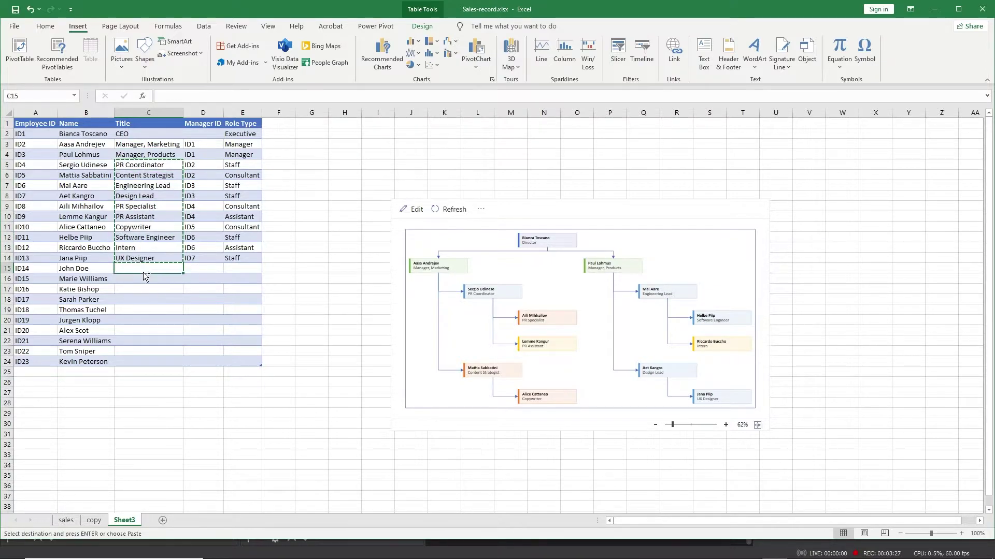
pyautogui.hotkey('ctrl', 'v')
pyautogui.moveTo(147, 164); pyautogui.dragTo(147, 257)
pyautogui.press('Delete')
# - Fill the manager titles into C5:C6 and change them to Manager, Finance and Manager, Innovation
pyautogui.click(138, 163)
pyautogui.moveTo(148, 144); pyautogui.dragTo(182, 179)
pyautogui.click(238, 96)
pyautogui.press('BackSpace')
pyautogui.press('BackSpace')
pyautogui.press('BackSpace')
pyautogui.write('Finance')
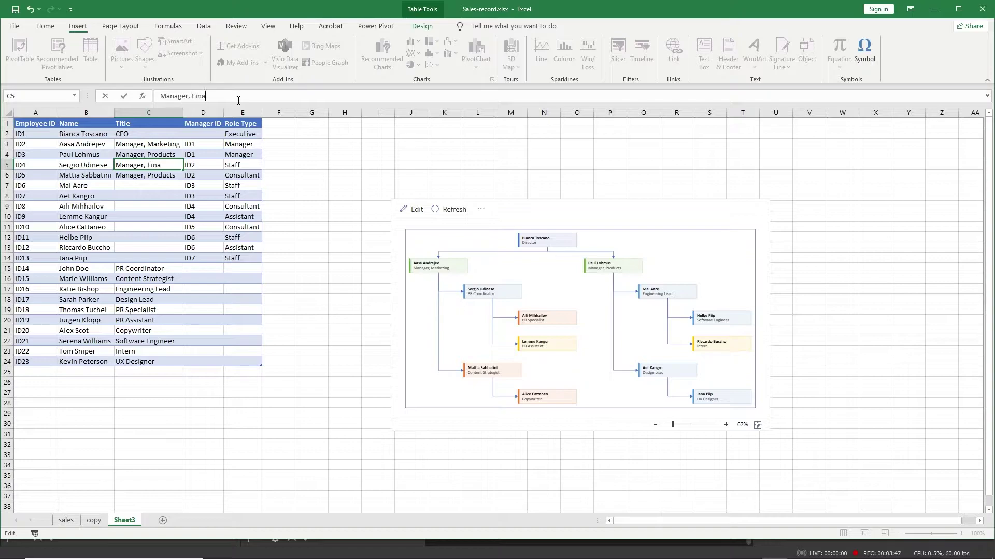
pyautogui.press('Return')
pyautogui.doubleClick(207, 96)
pyautogui.write('Innovation')
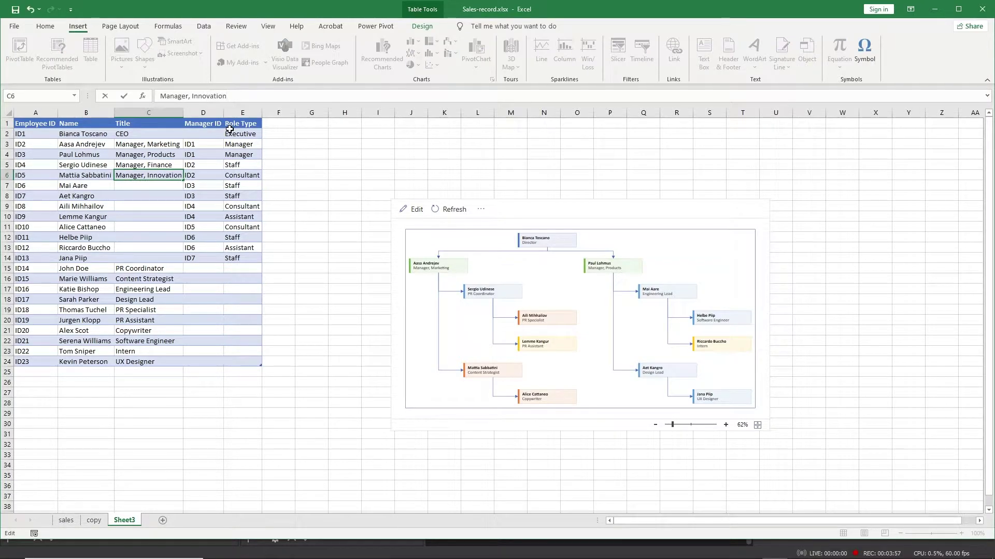
pyautogui.press('Return')
# - Copy the ID1 manager entries from D3:D4 into D5:D6
pyautogui.moveTo(203, 144); pyautogui.dragTo(203, 175)
pyautogui.hotkey('ctrl', 'c')
pyautogui.hotkey('ctrl', 'v')
pyautogui.click(164, 197)
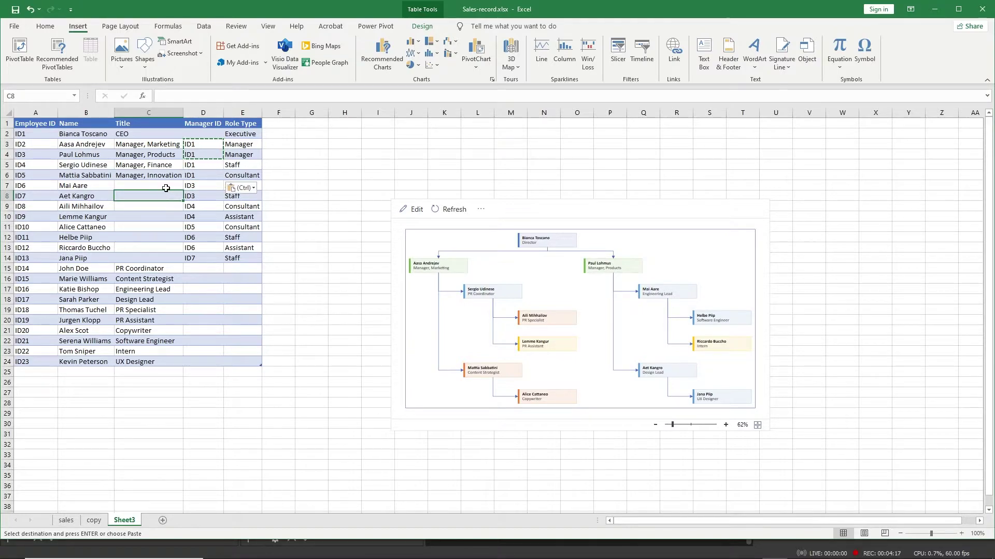
# - Copy the four manager titles from C3:C6 into C7:C10
pyautogui.click(166, 188)
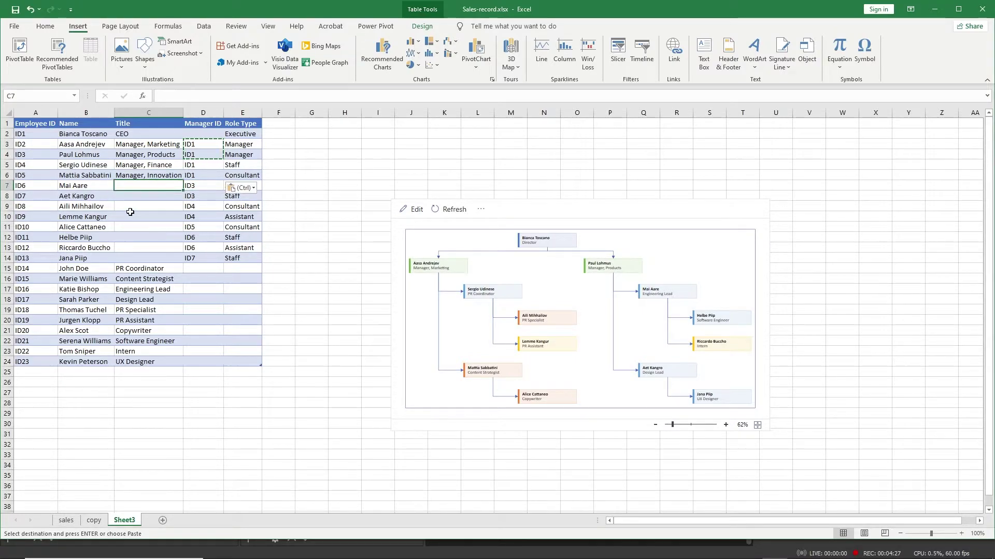
pyautogui.moveTo(130, 144); pyautogui.dragTo(130, 216)
pyautogui.hotkey('ctrl', 'c')
pyautogui.hotkey('ctrl', 'v')
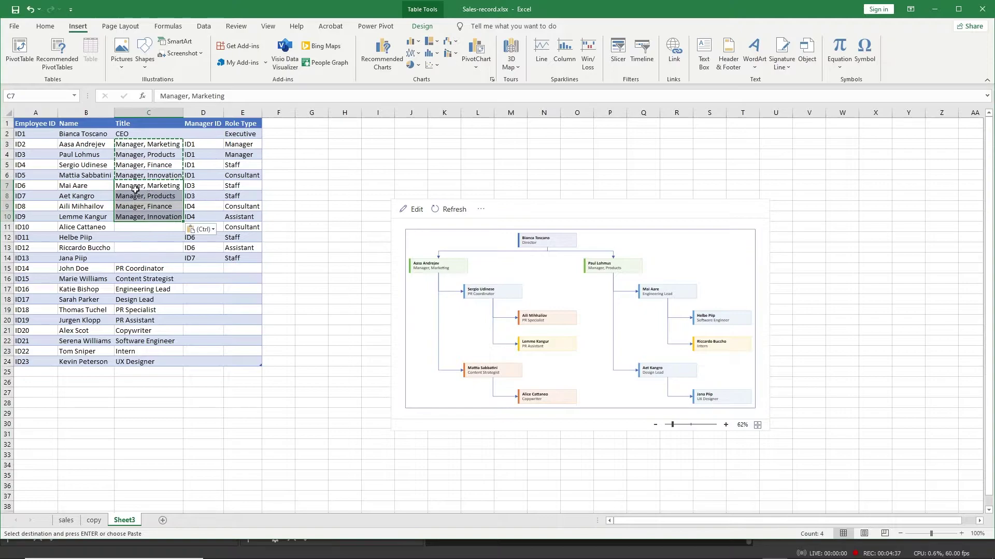
pyautogui.hotkey('ctrl', 'f')
# - Replace all 'Manager' with 'Deputy-Manager' in the pasted titles using Find and Replace
pyautogui.write('er')
pyautogui.click(607, 130)
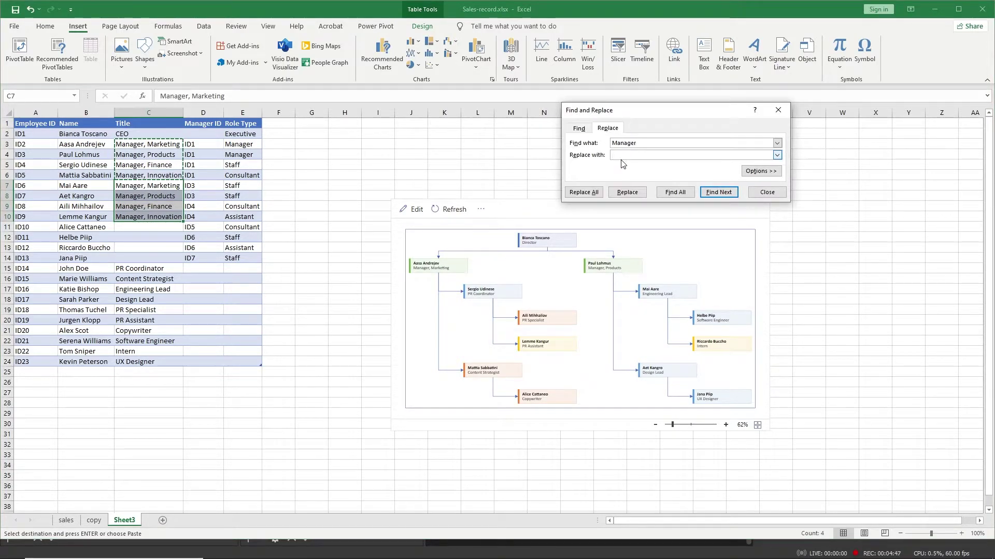
pyautogui.write('Deputy-')
pyautogui.click(584, 192)
pyautogui.press('Return')
pyautogui.press('Escape')
pyautogui.click(156, 185)
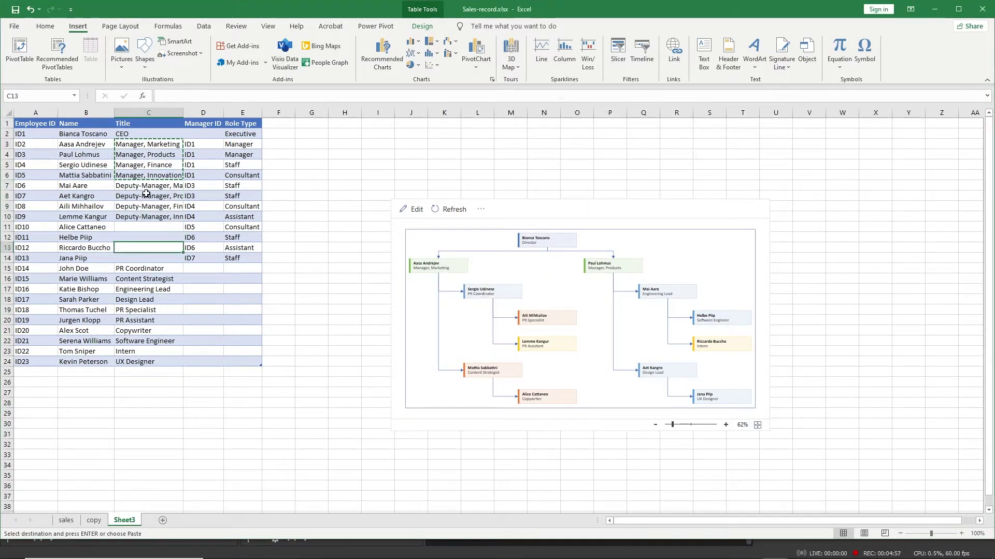
# - Set row 7's manager to ID2 and row 10's manager to ID5
pyautogui.click(198, 190)
pyautogui.write('ID2')
pyautogui.press('Return')
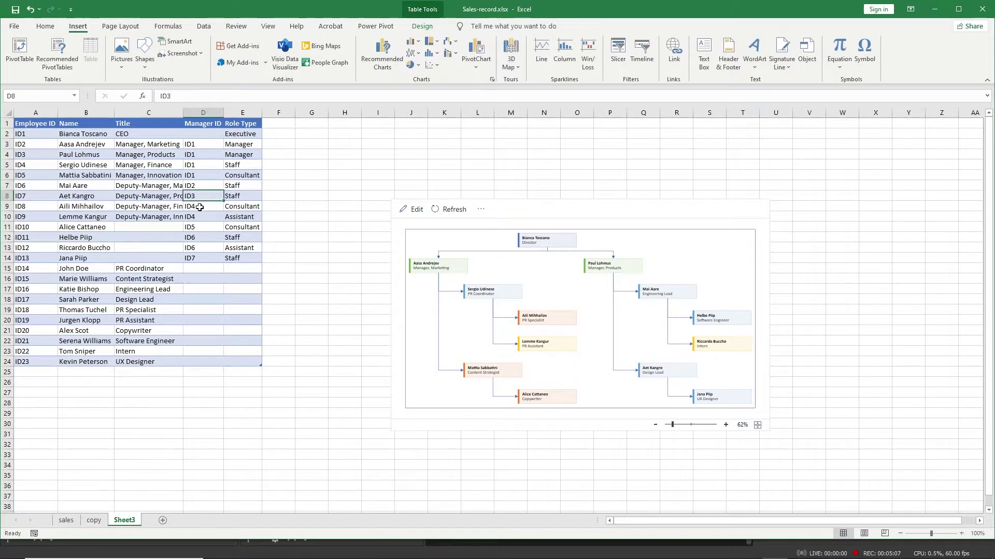
pyautogui.press('Return')
pyautogui.click(201, 217)
pyautogui.write('ID5')
pyautogui.click(112, 218)
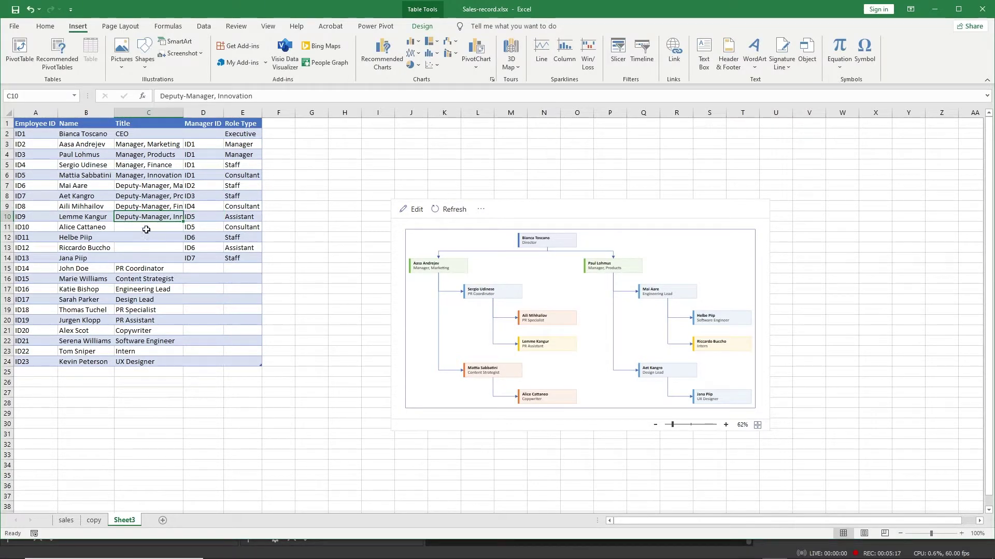
pyautogui.click(145, 230)
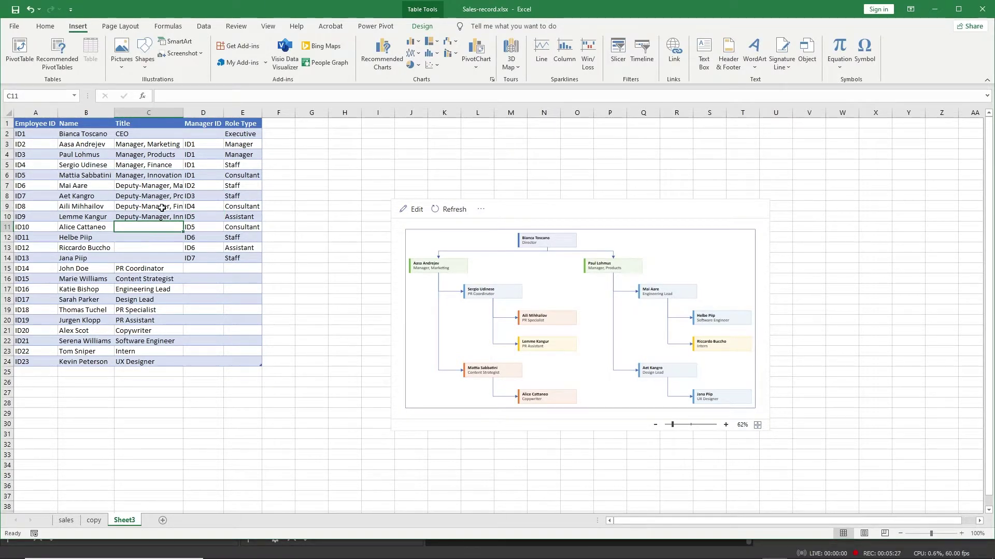
# - Title row 11 IT Coordinator and row 12 System Administrator, both reporting to ID5
pyautogui.write('IT')
pyautogui.press('BackSpace')
pyautogui.press('BackSpace')
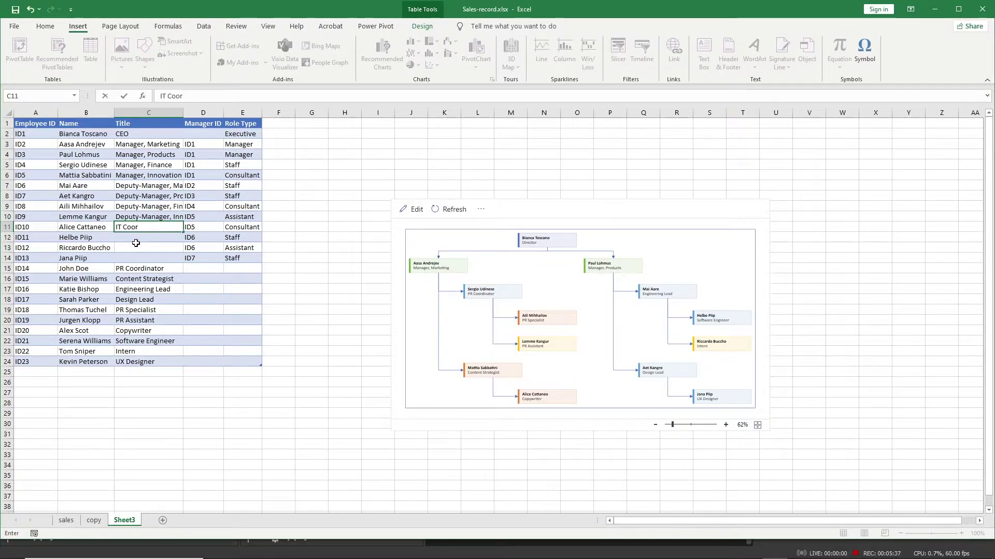
pyautogui.write('r')
pyautogui.doubleClick(189, 227)
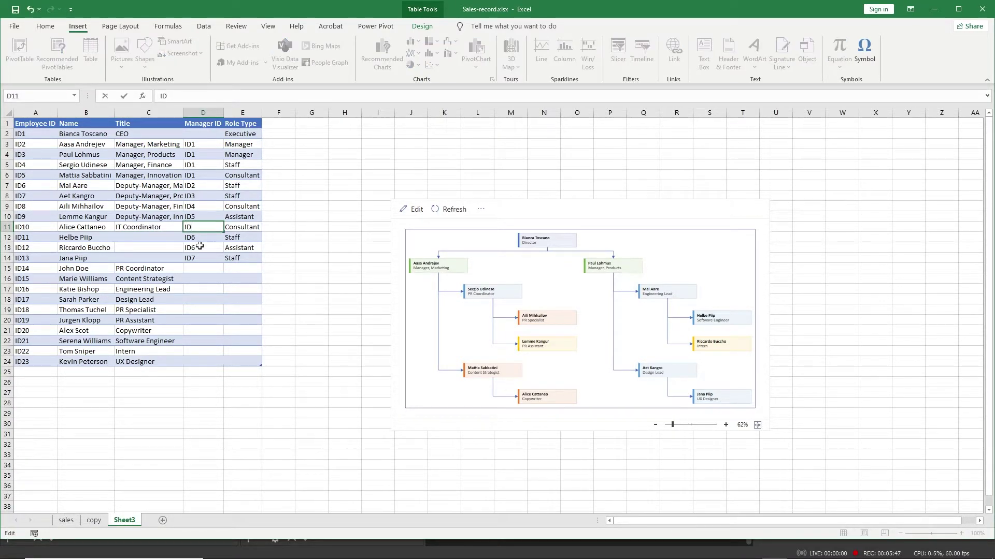
pyautogui.click(136, 240)
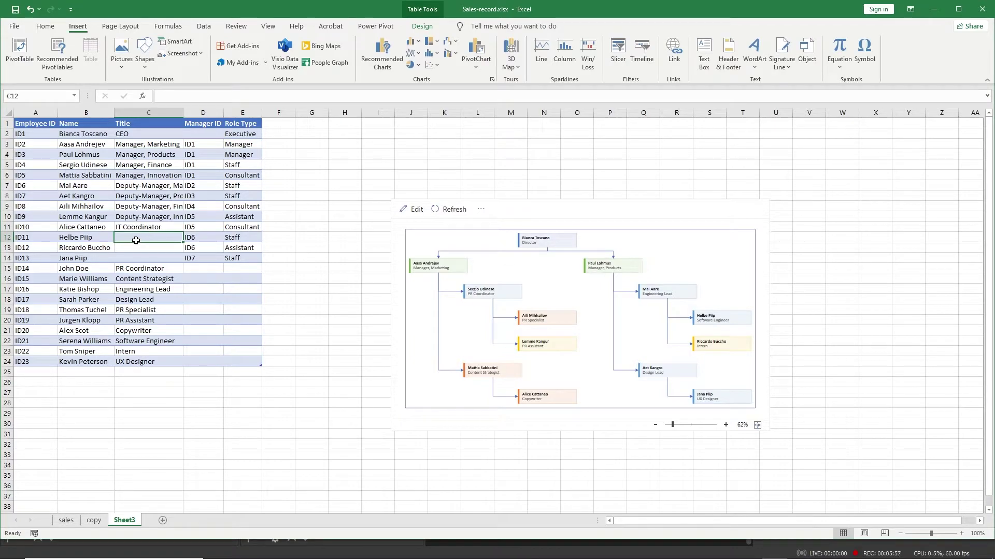
pyautogui.write('System Adminsit')
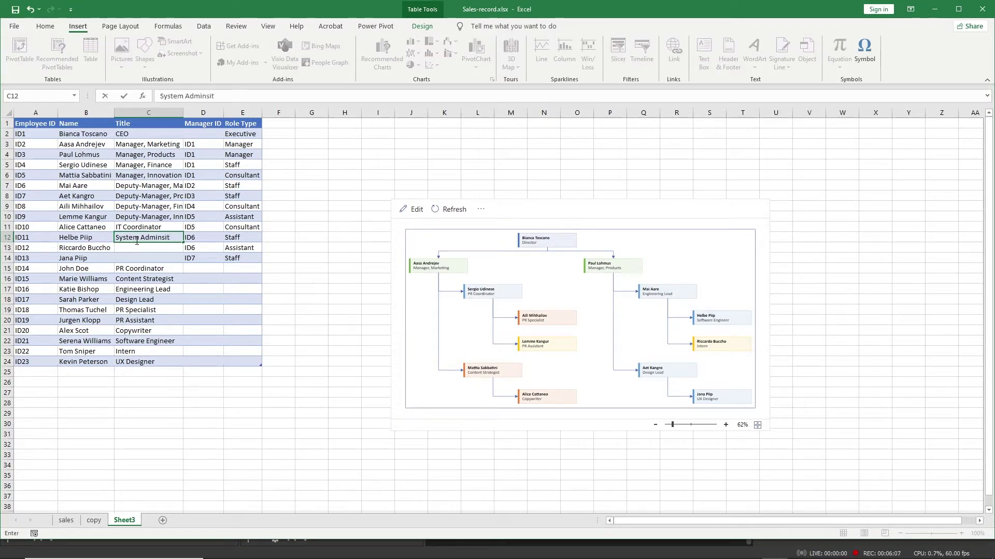
pyautogui.press('Tab')
pyautogui.write('ID5')
pyautogui.press('Return')
# - Title row 13 Finance Coordinator reporting to ID4 and row 14 Product Design Lead reporting to ID7
pyautogui.write('F')
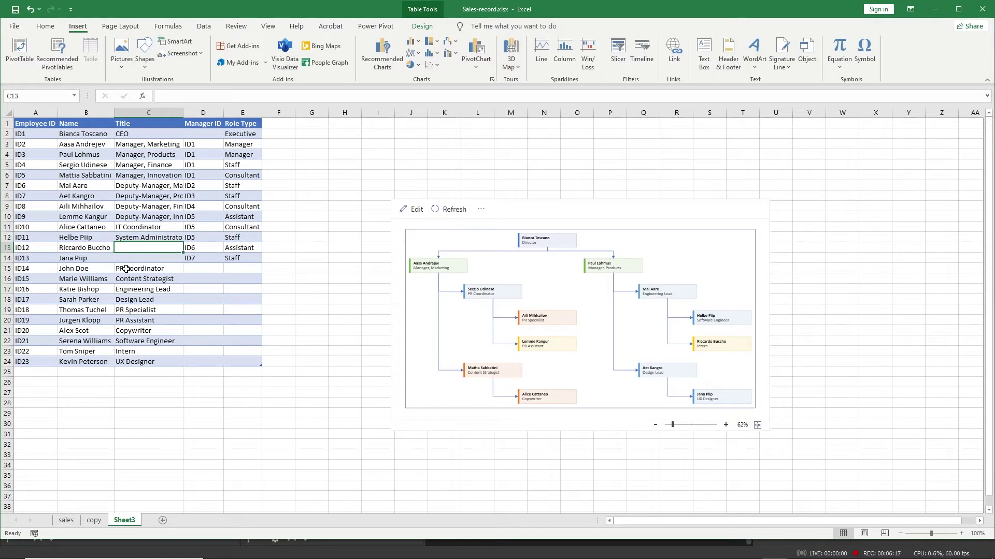
pyautogui.write('tor')
pyautogui.press('Tab')
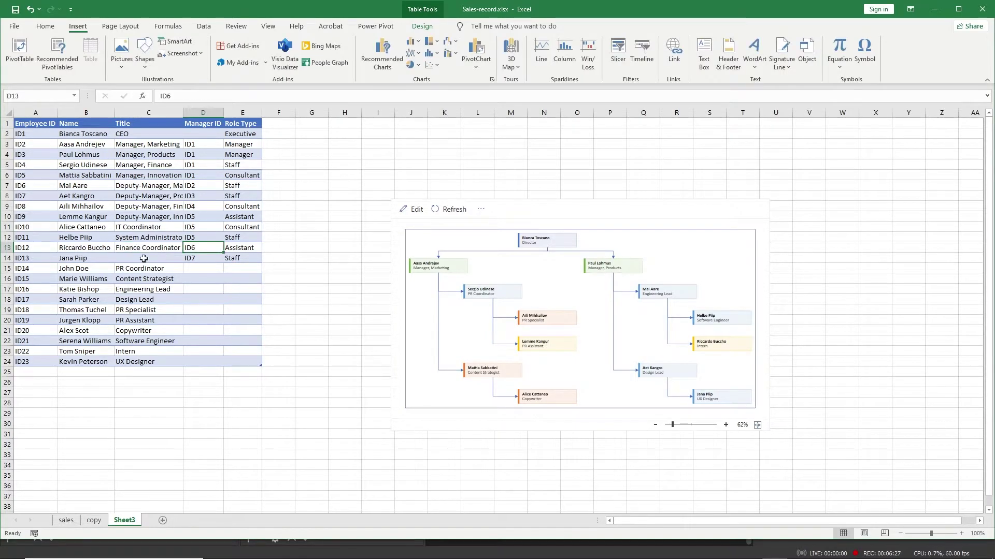
pyautogui.write('ID4')
pyautogui.click(135, 261)
pyautogui.click(150, 200)
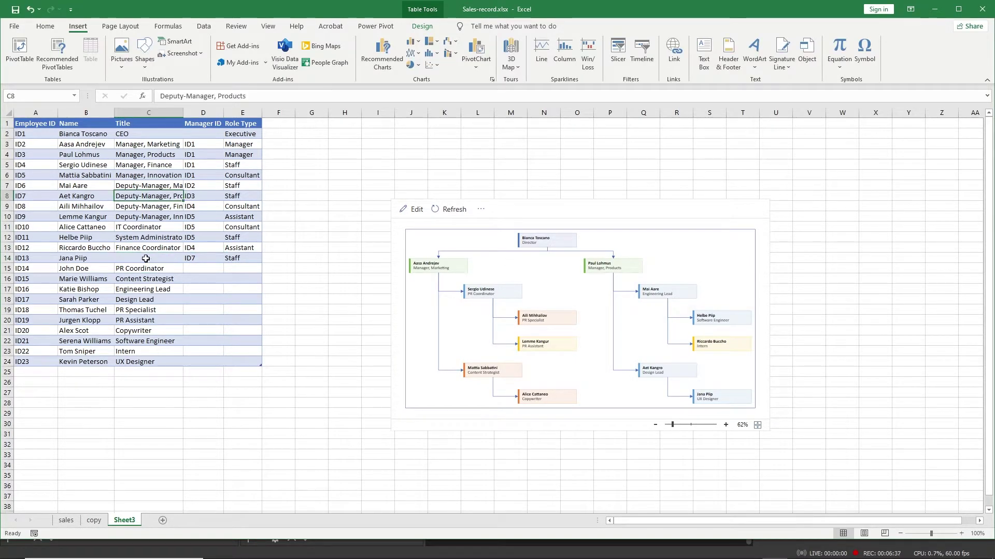
pyautogui.click(138, 259)
pyautogui.write('Product Design Lead')
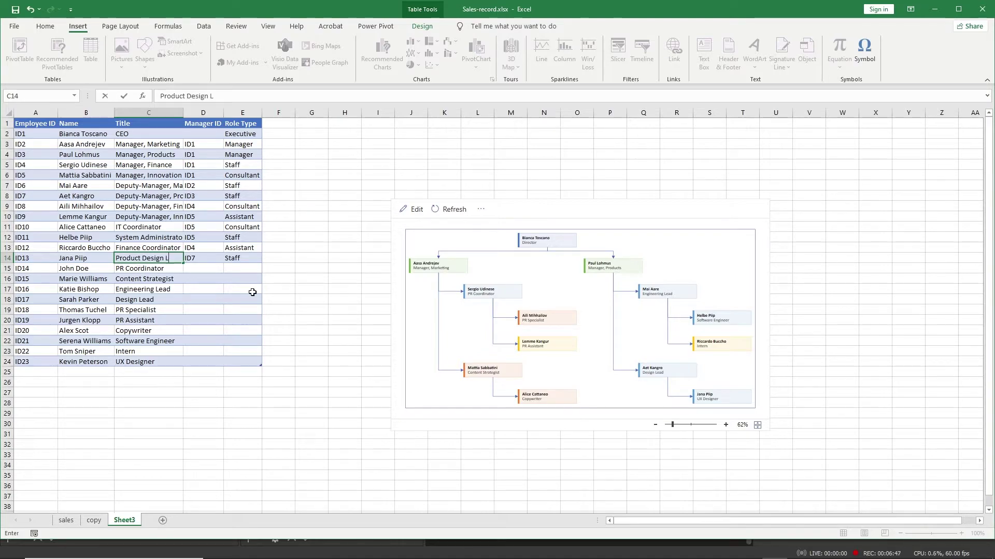
pyautogui.press('Tab')
pyautogui.write('ID7')
pyautogui.press('Return')
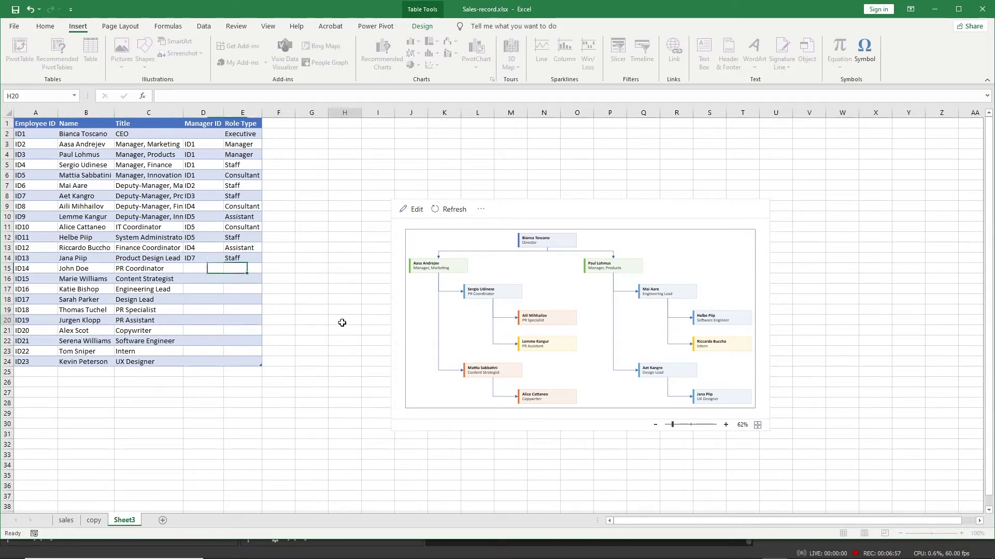
pyautogui.click(344, 320)
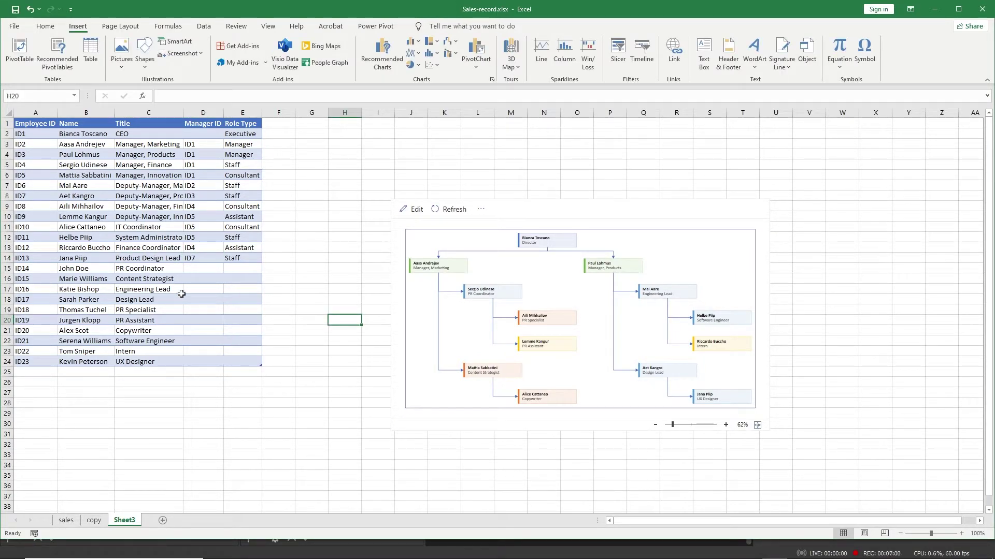
pyautogui.click(190, 341)
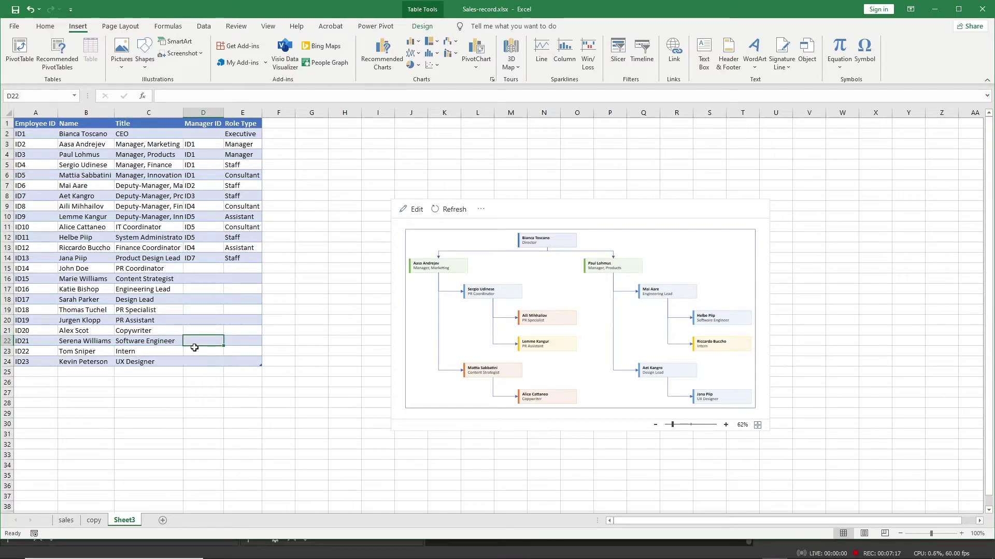
# - Enter manager IDs ID10, ID10, 1D13, ID4 and ID14 in the lower new rows of column D
pyautogui.write('ID10')
pyautogui.press('Return')
pyautogui.press('Return')
pyautogui.write('ID10')
pyautogui.press('Return')
pyautogui.press('Up')
pyautogui.press('Up')
pyautogui.press('Up')
pyautogui.write('1D13')
pyautogui.press('Return')
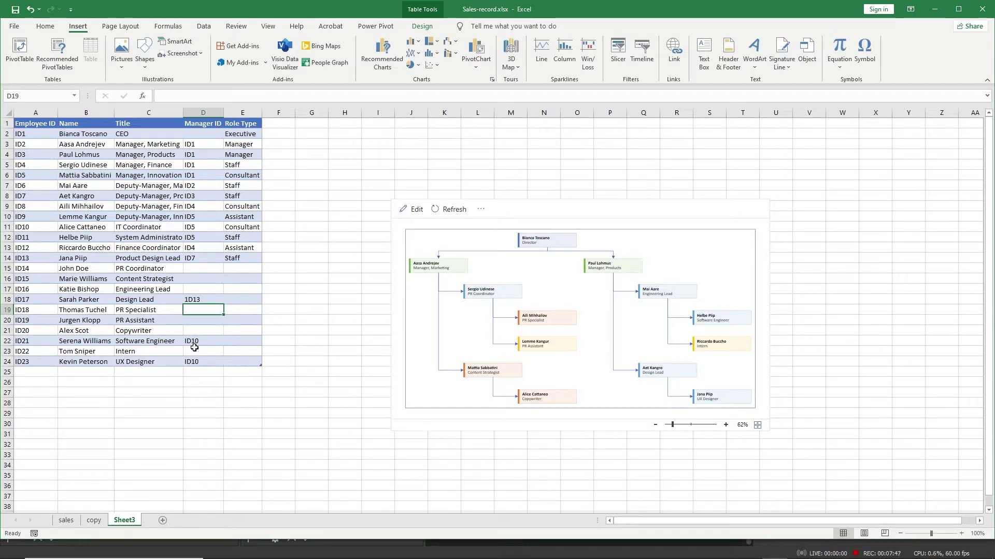
pyautogui.write('ID4')
pyautogui.press('Return')
pyautogui.write('ID4')
pyautogui.press('Return')
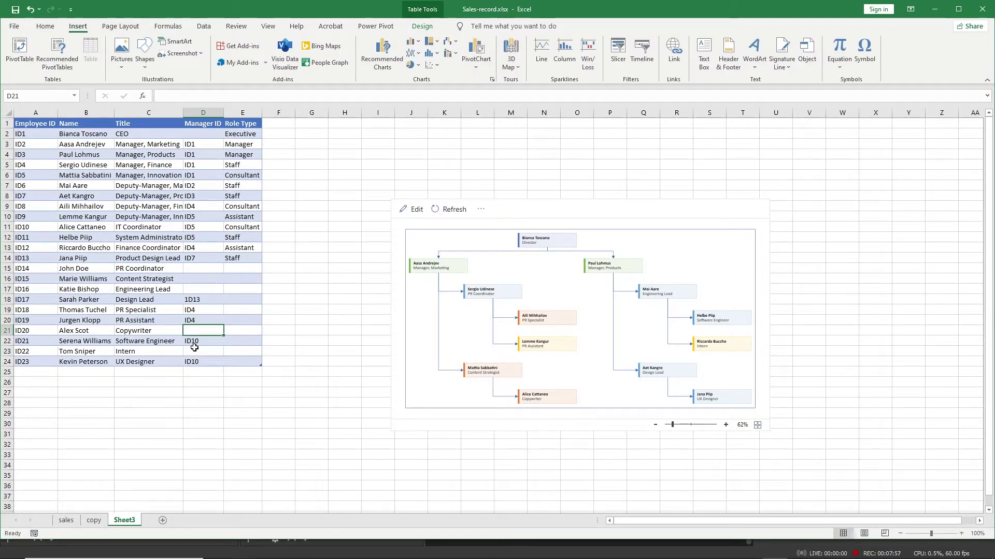
pyautogui.press('Up')
pyautogui.write('ID14')
pyautogui.press('Return')
# - Enter ID14 in D21 and D23, then ID5, ID3 and ID4 in D17, D16 and D15
pyautogui.write('ID14')
pyautogui.click(195, 348)
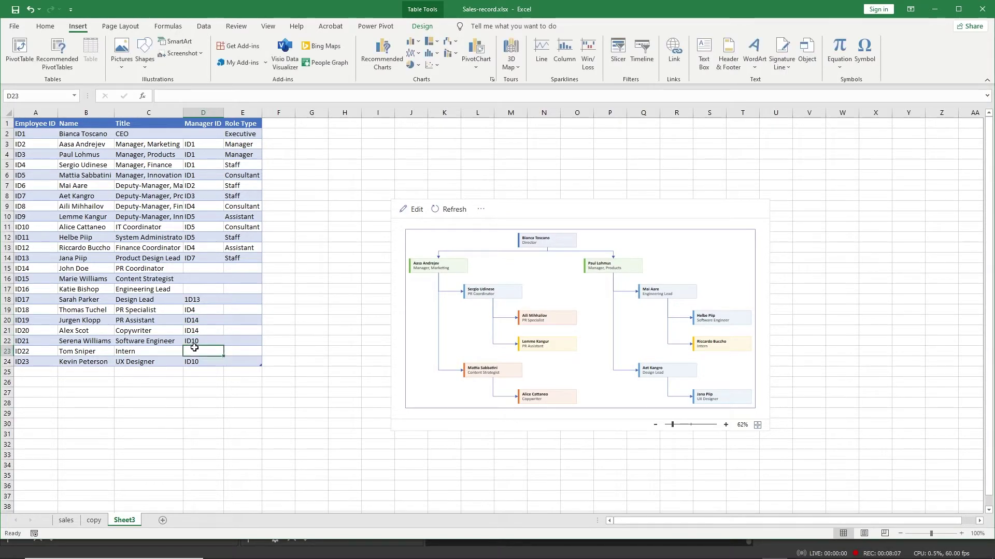
pyautogui.write('ID14')
pyautogui.press('Up')
pyautogui.press('Up')
pyautogui.press('Up')
pyautogui.write('ID5')
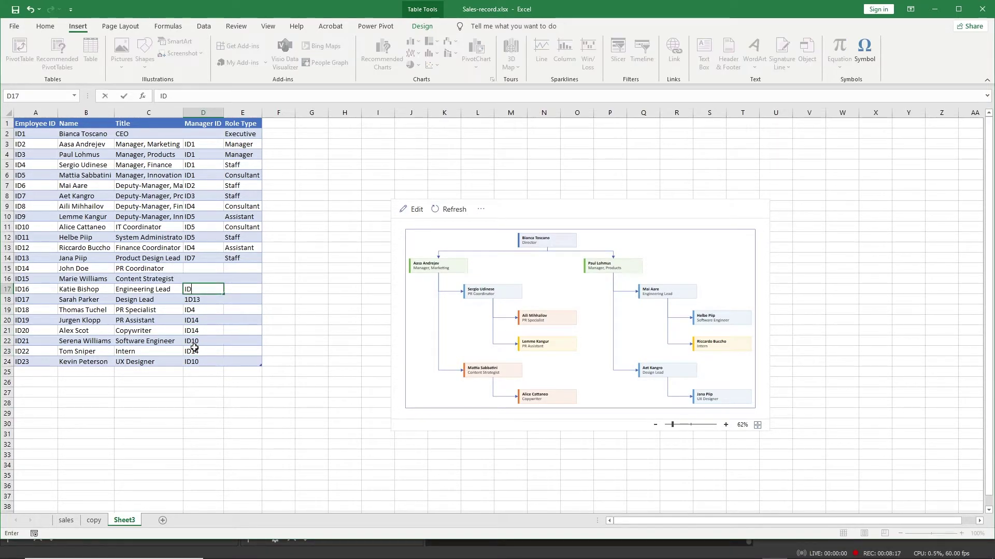
pyautogui.press('Up')
pyautogui.write('ID3')
pyautogui.press('Up')
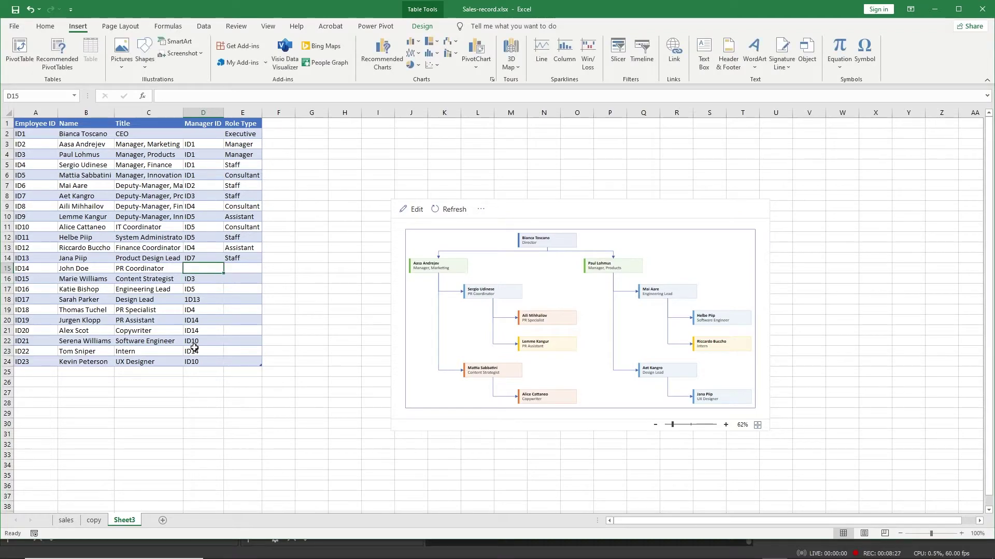
pyautogui.write('ID4')
pyautogui.press('Return')
pyautogui.press('Up')
pyautogui.press('Up')
pyautogui.press('Up')
pyautogui.press('Up')
pyautogui.press('Up')
pyautogui.press('Up')
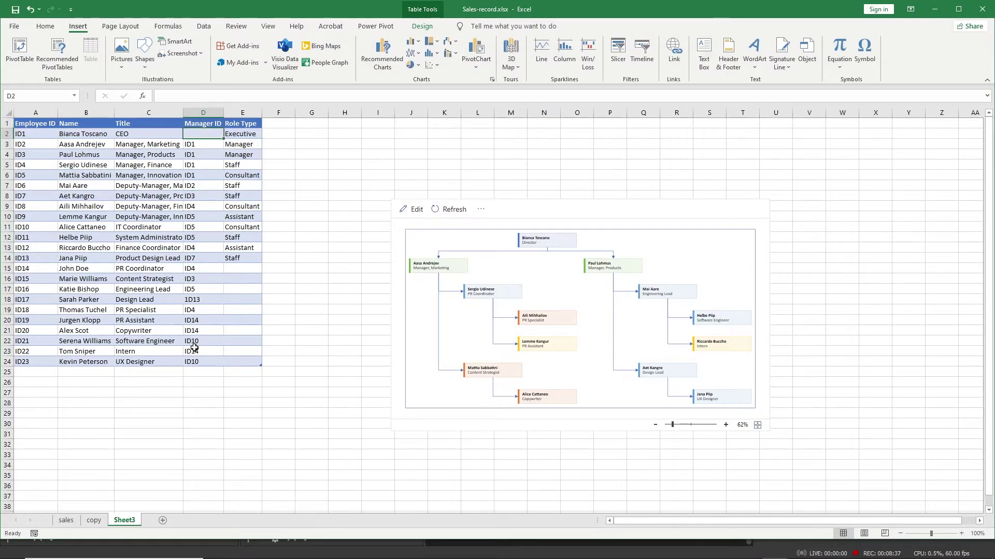
pyautogui.press('Down')
pyautogui.press('Down')
pyautogui.press('Down')
pyautogui.press('Right')
# - Use the Role Type dropdowns in E15 and E18 to pick Manager, Consultant or Staff
pyautogui.press('Down')
pyautogui.press('Down')
pyautogui.press('Down')
pyautogui.click(243, 269)
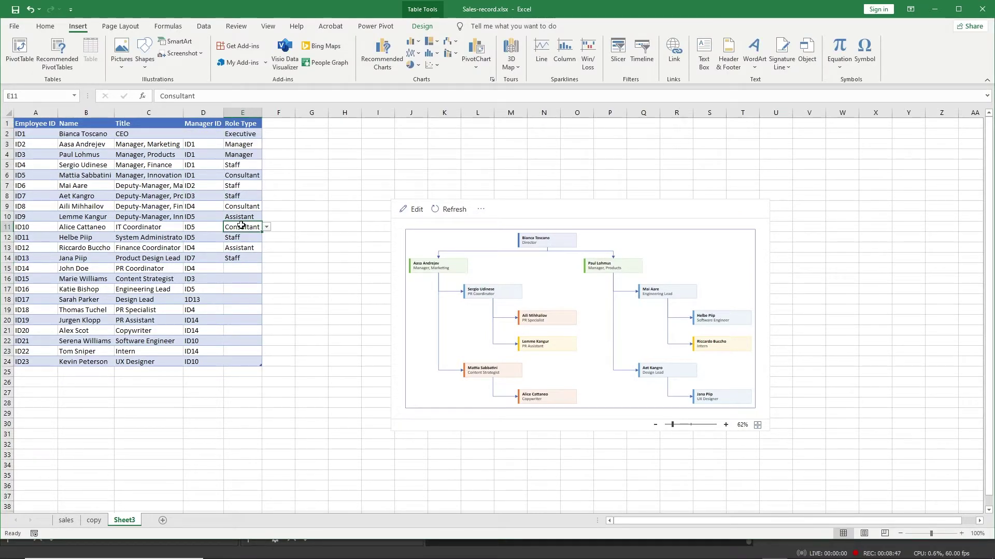
pyautogui.click(266, 269)
pyautogui.click(266, 269)
pyautogui.click(266, 268)
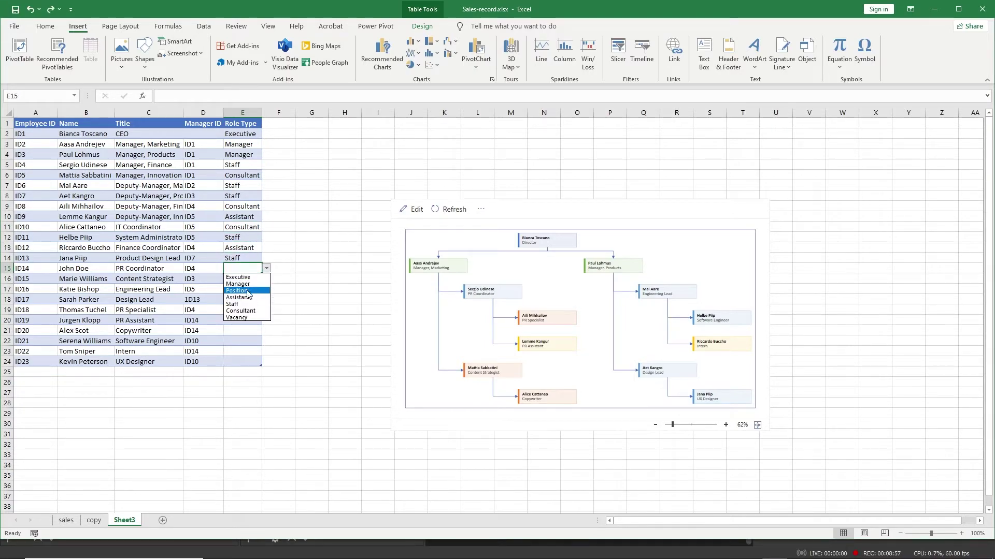
pyautogui.press('Escape')
pyautogui.click(244, 300)
pyautogui.click(266, 299)
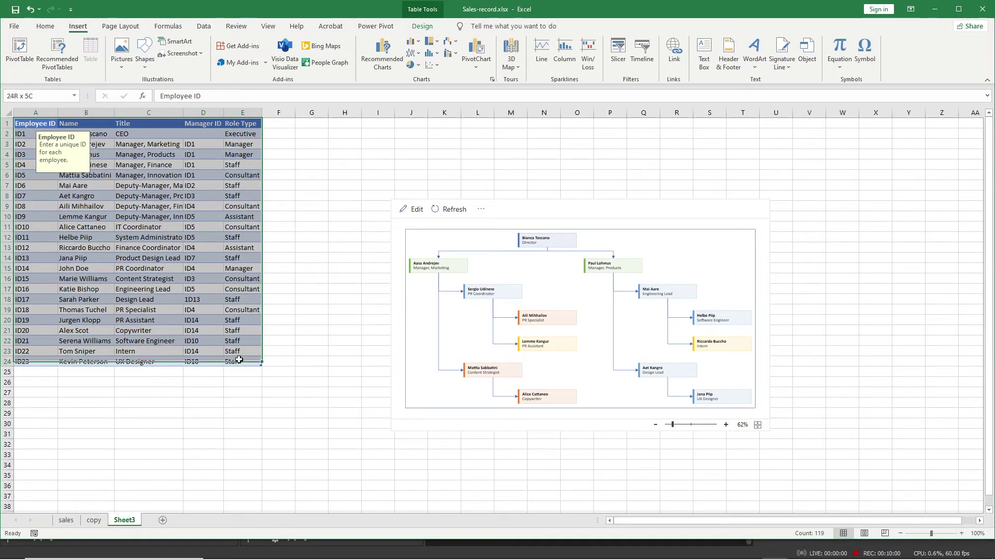
# - Select a table cell and refresh the Data Visualizer org chart, surfacing the 1D13 error in row 18
pyautogui.moveTo(212, 225); pyautogui.dragTo(259, 363)
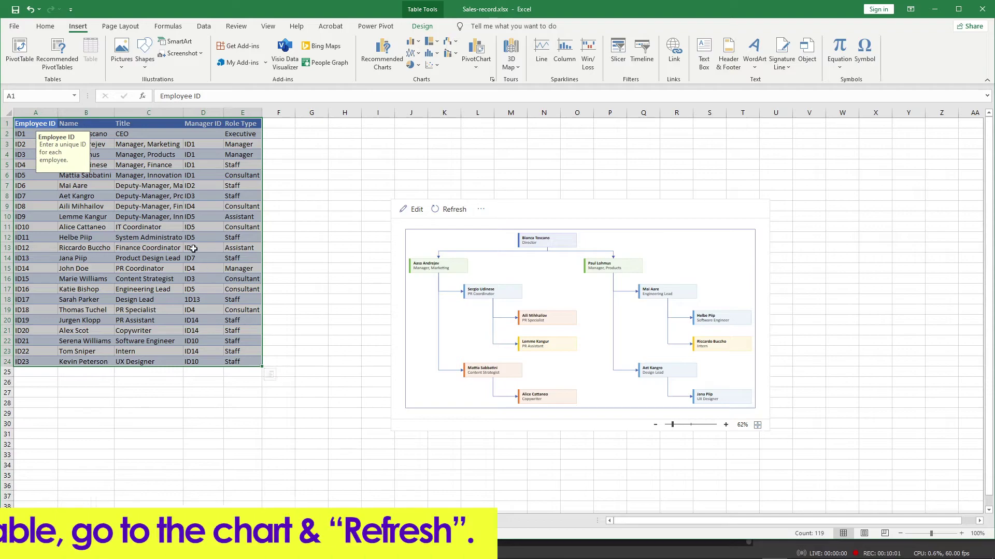
pyautogui.click(178, 206)
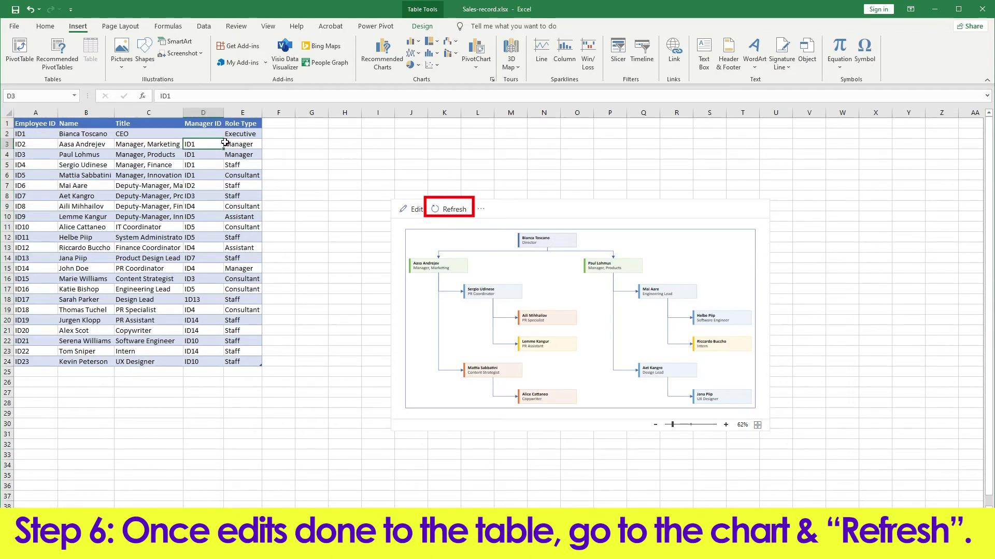
pyautogui.click(203, 206)
pyautogui.click(437, 210)
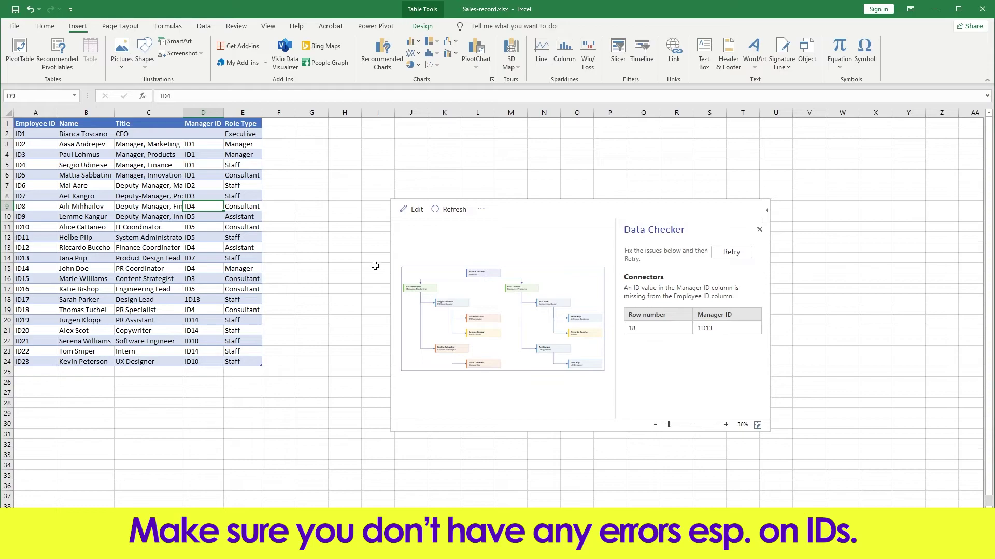
# - Change D18's Manager ID from 1D13 to ID13 and retry the org chart build
pyautogui.doubleClick(188, 299)
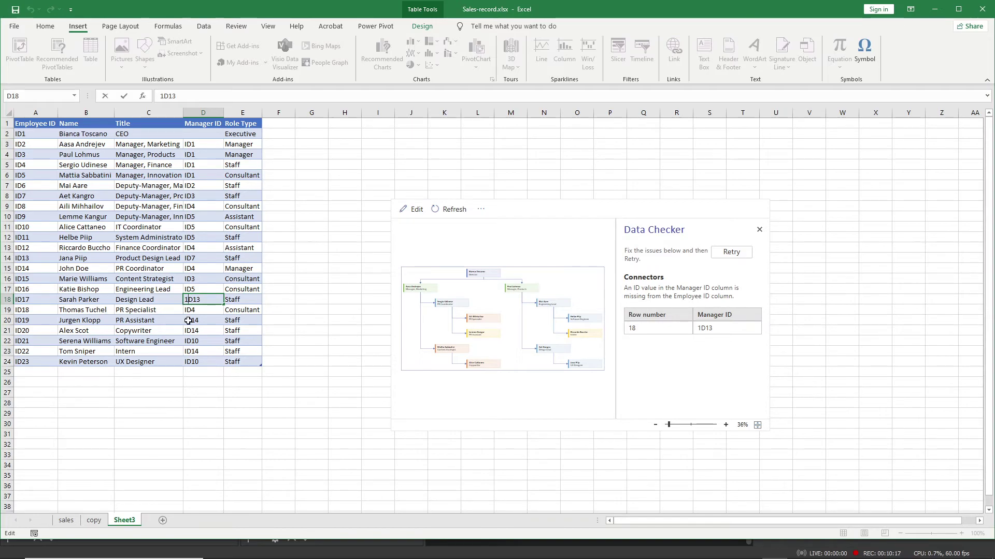
pyautogui.press('BackSpace')
pyautogui.write('I')
pyautogui.click(133, 323)
pyautogui.click(187, 301)
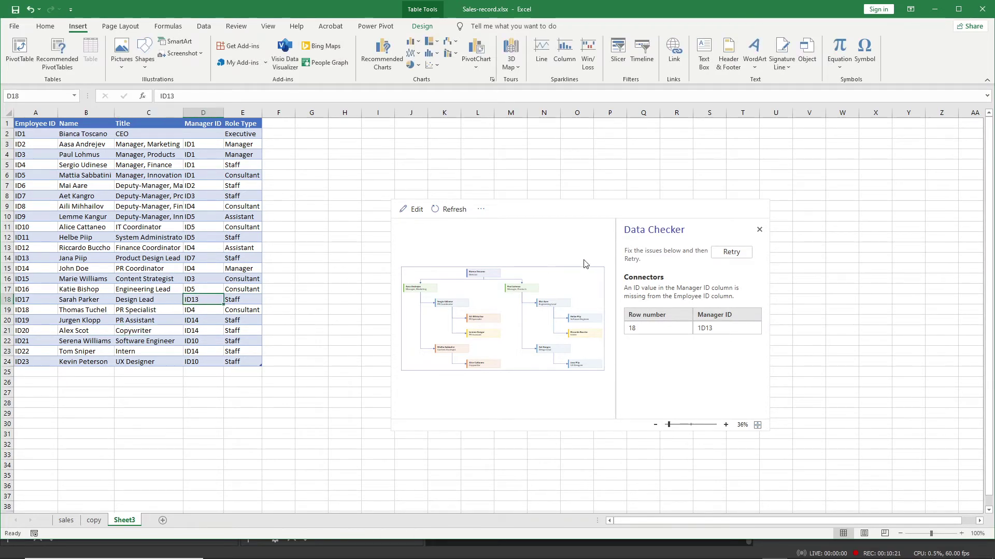
pyautogui.click(731, 251)
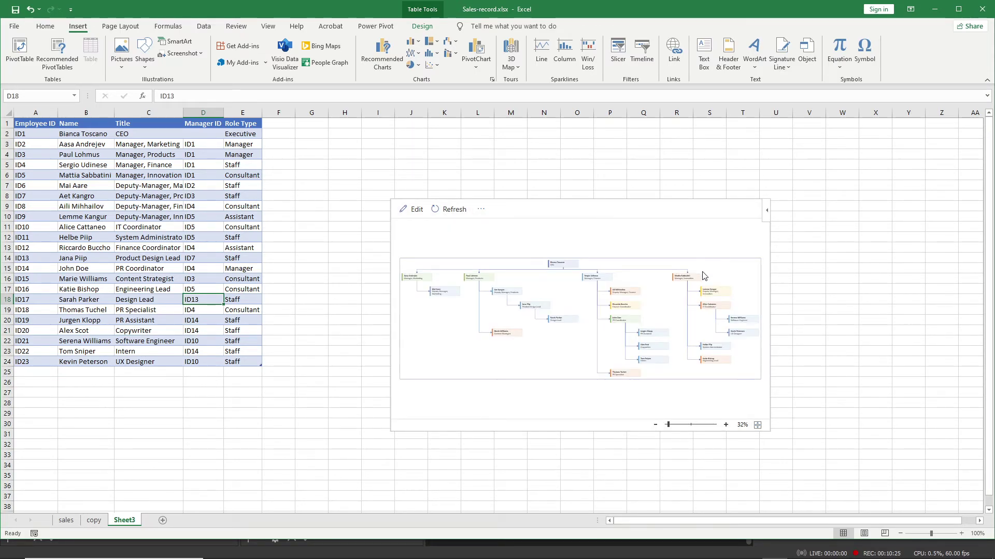
# - Stretch the Data Visualizer org chart left, up, down and right to show all 23 employees
pyautogui.click(389, 304)
pyautogui.moveTo(389, 316); pyautogui.dragTo(222, 316)
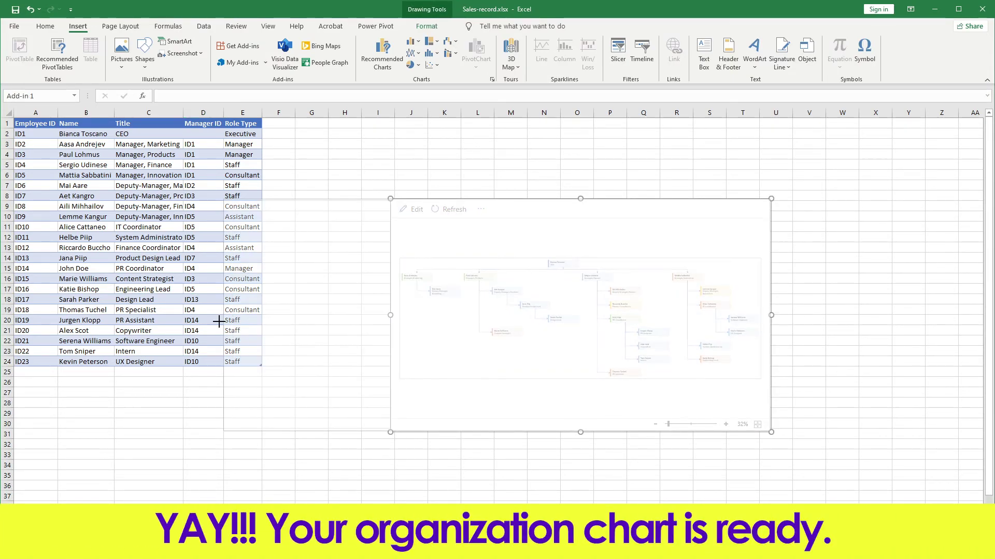
pyautogui.moveTo(497, 198); pyautogui.dragTo(509, 151)
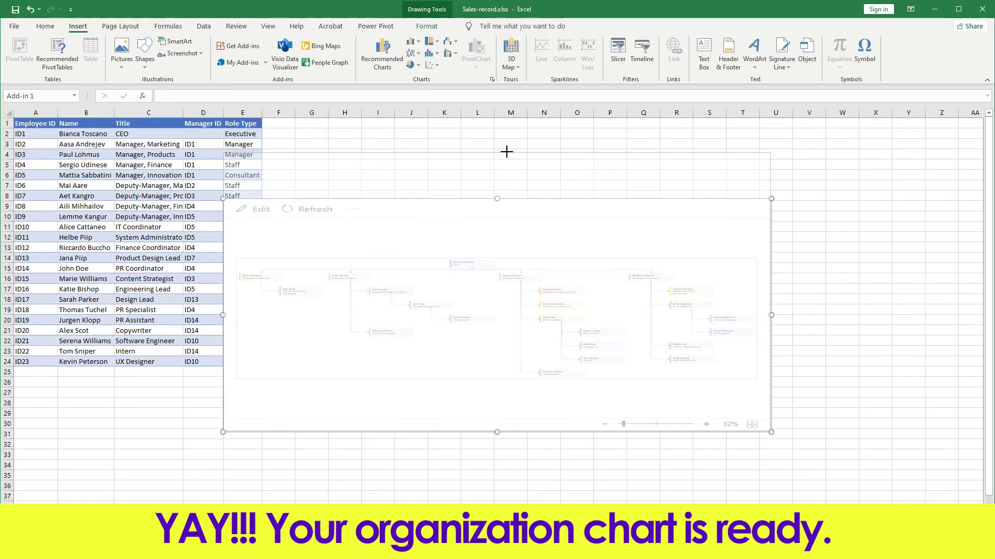
pyautogui.moveTo(499, 433); pyautogui.dragTo(499, 479)
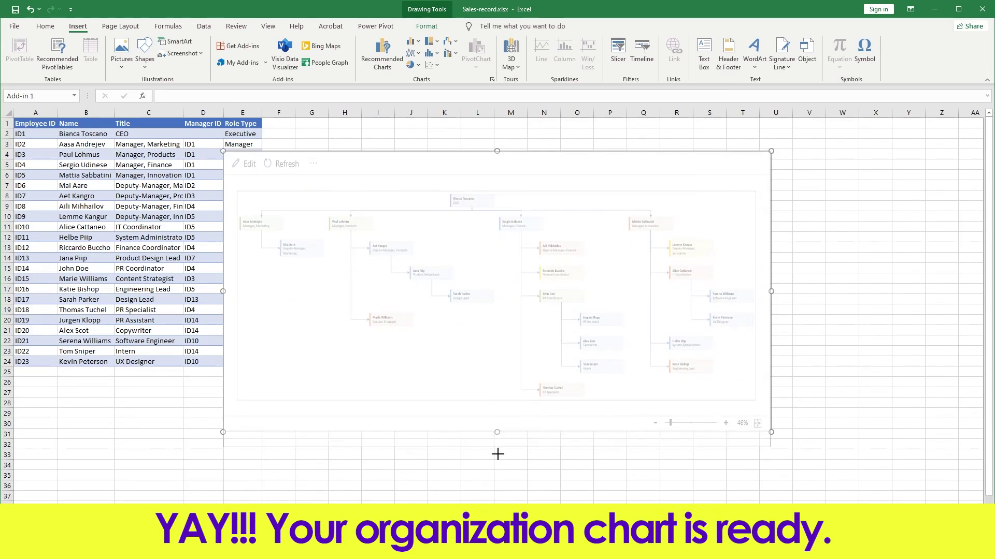
pyautogui.moveTo(771, 315); pyautogui.dragTo(910, 315)
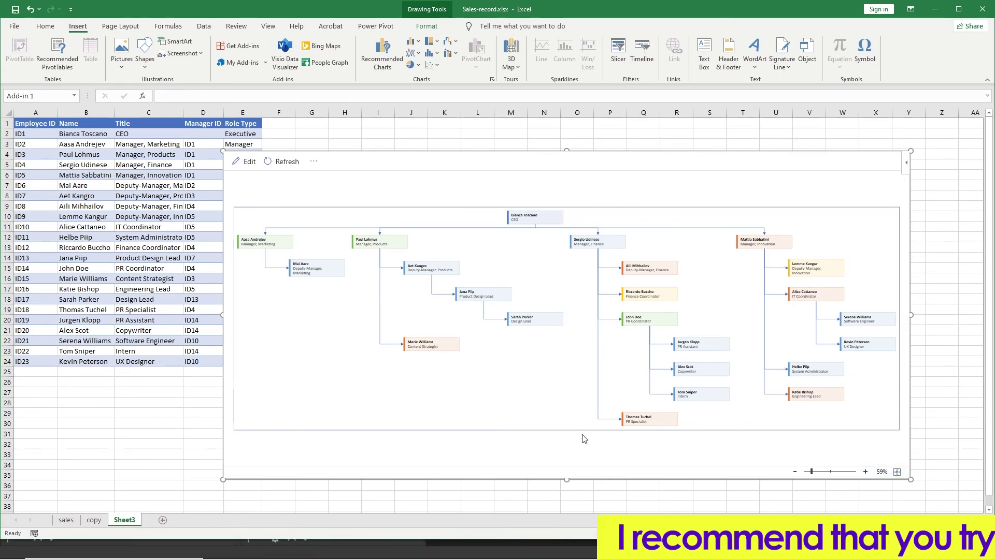
pyautogui.moveTo(567, 482); pyautogui.dragTo(566, 515)
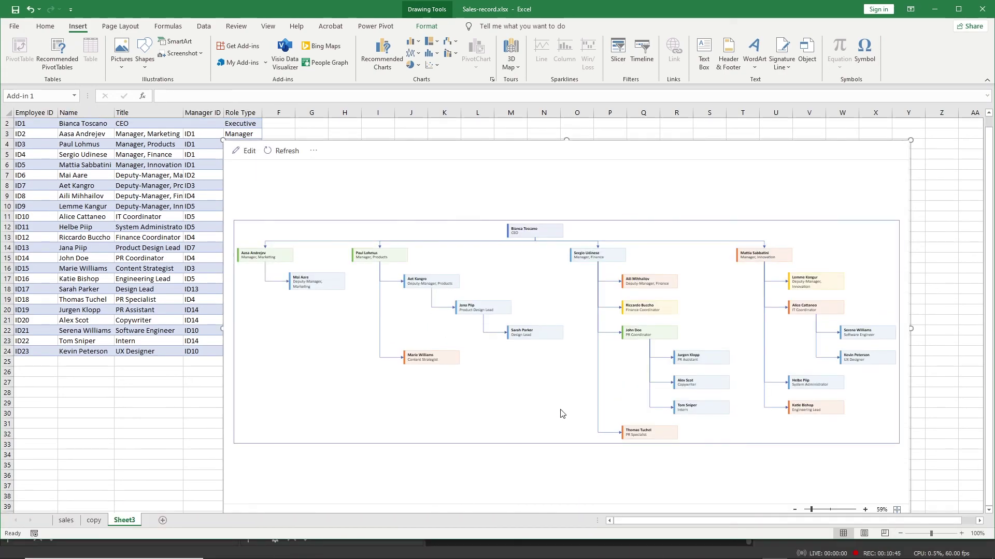